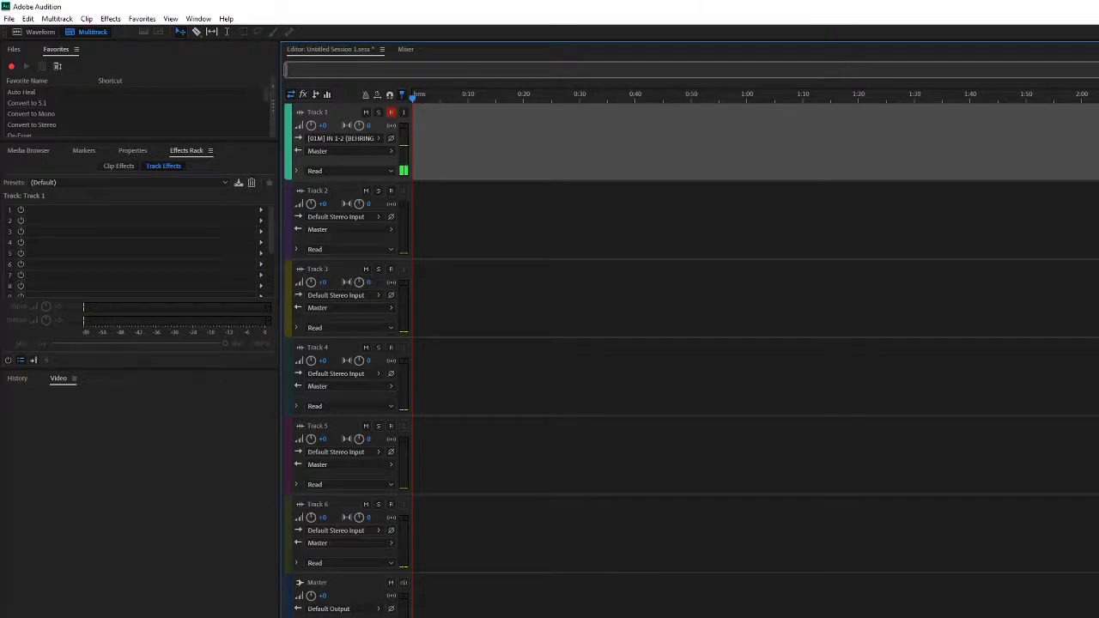
# Step: Record a voice take of about two minutes on the armed Track 1 and stop the recording
pyautogui.hotkey('shift', 'space')
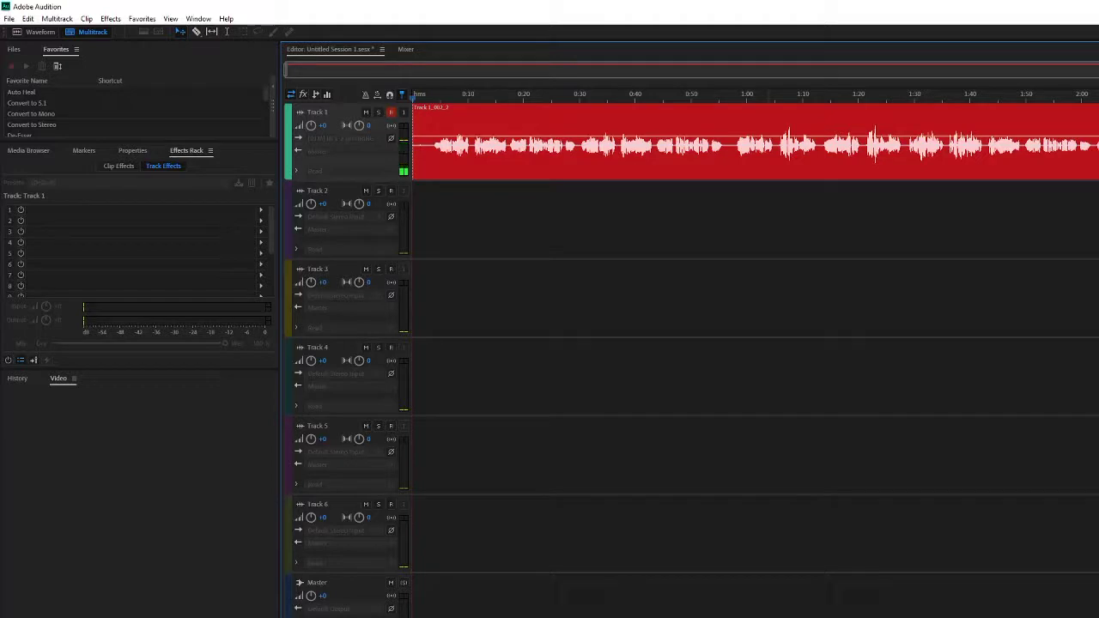
pyautogui.press('space')
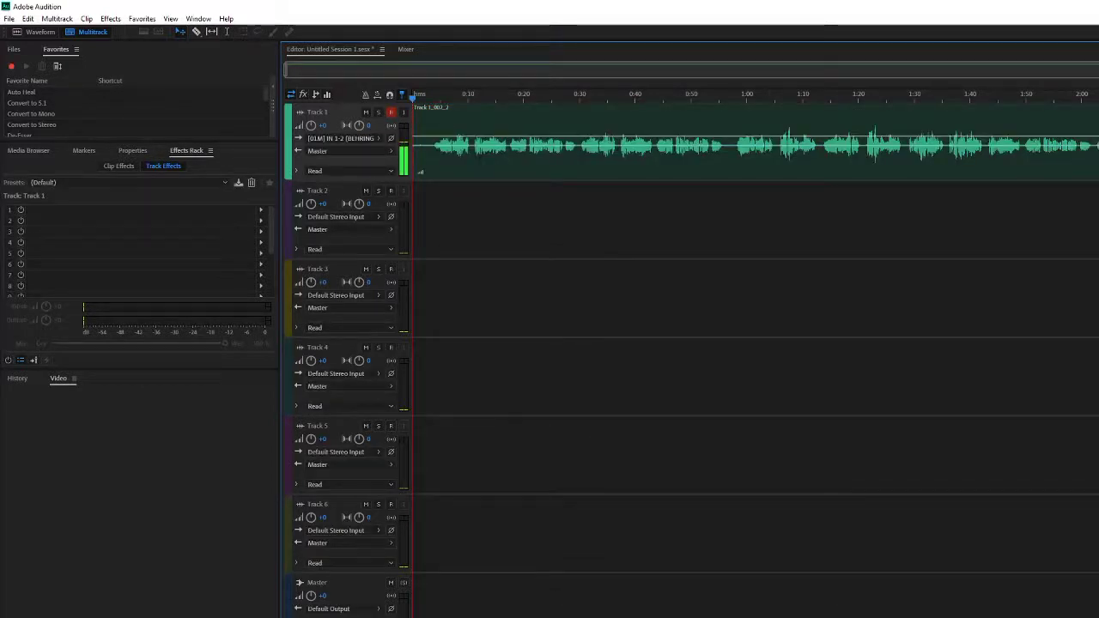
pyautogui.press('-')
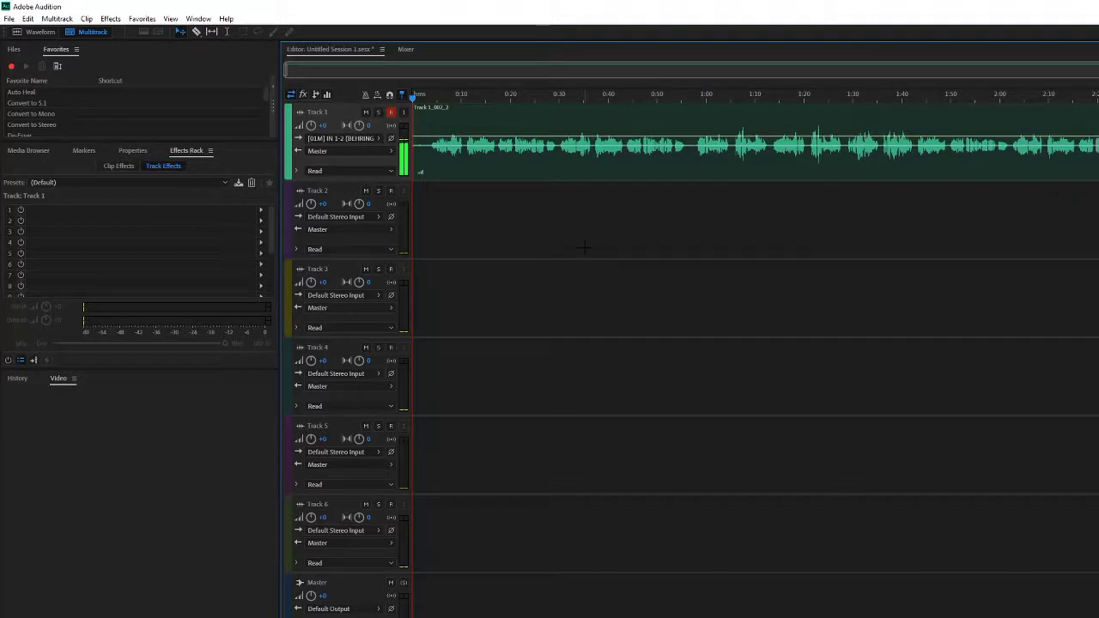
# Step: Open the Track 1 recording in the Waveform editor and capture a noise print from its quiet lead-in, about the first 3.7 seconds
pyautogui.doubleClick(557, 172)
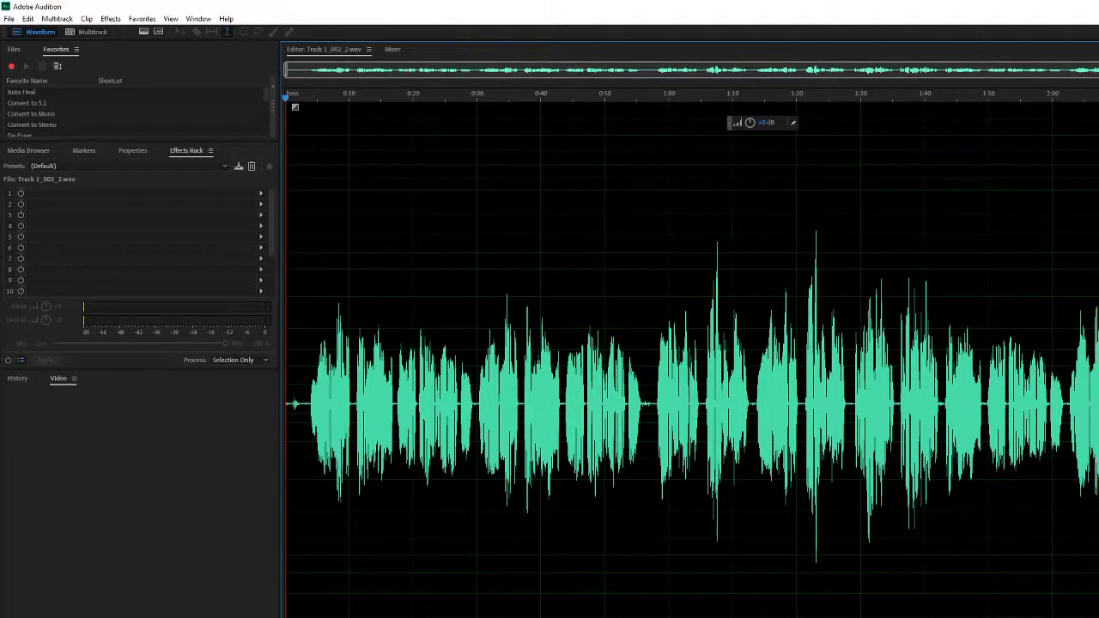
pyautogui.press('=')
pyautogui.press('=')
pyautogui.press('=')
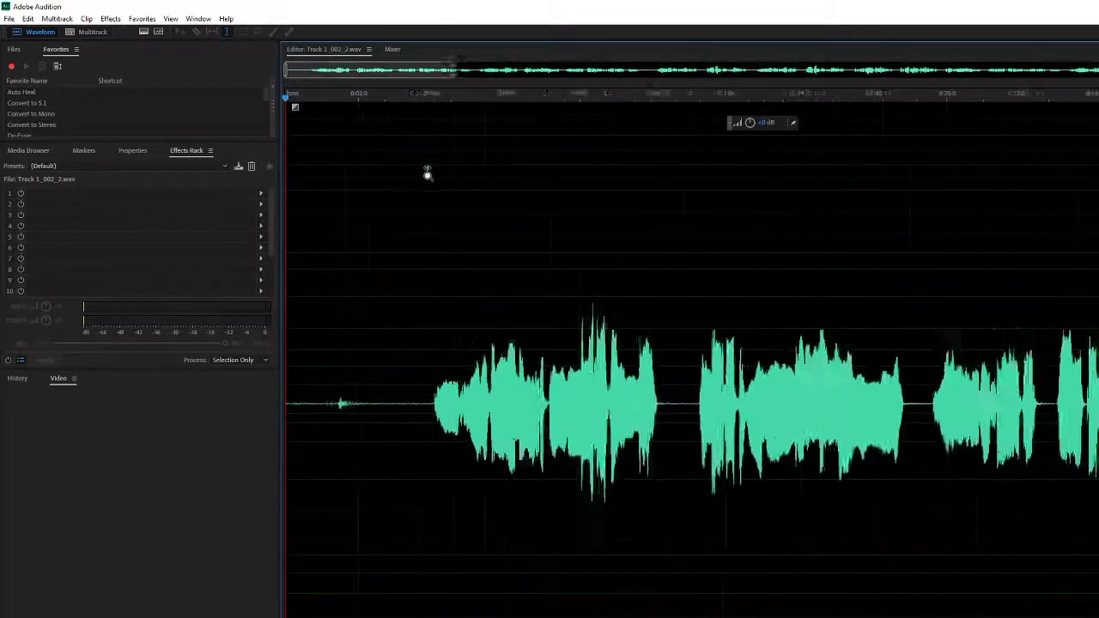
pyautogui.moveTo(444, 414); pyautogui.dragTo(271, 438)
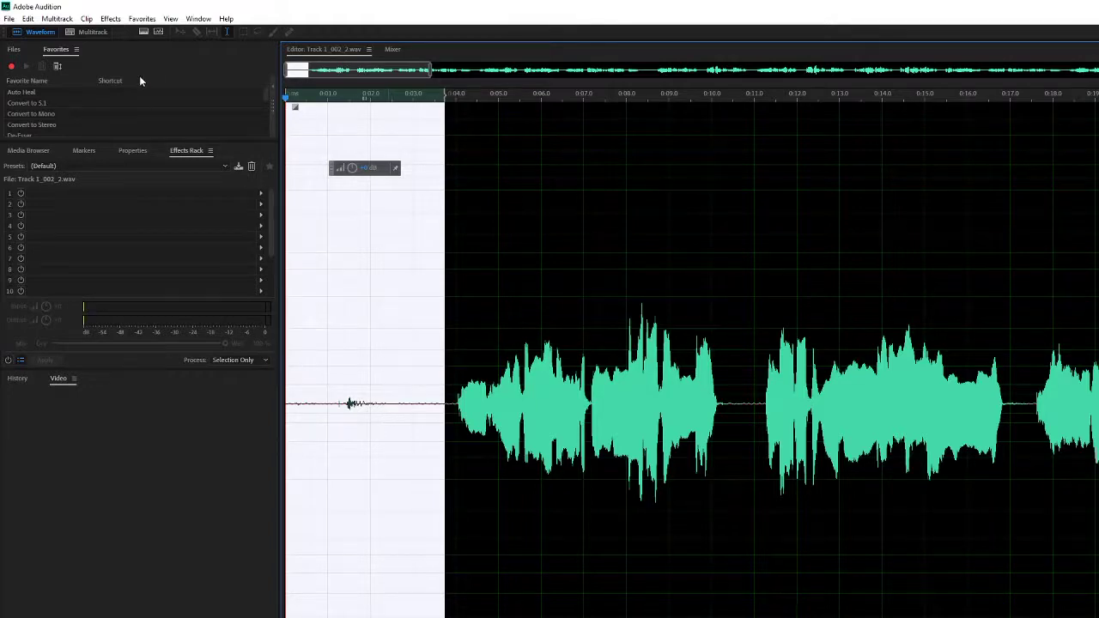
pyautogui.click(111, 18)
pyautogui.moveTo(167, 261)
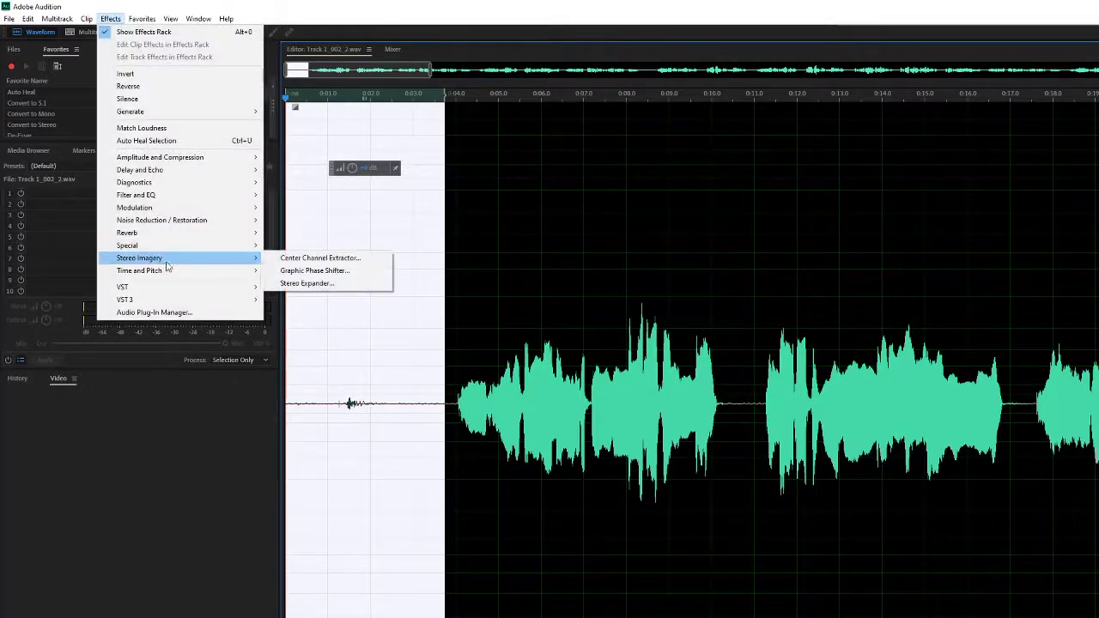
pyautogui.moveTo(241, 220)
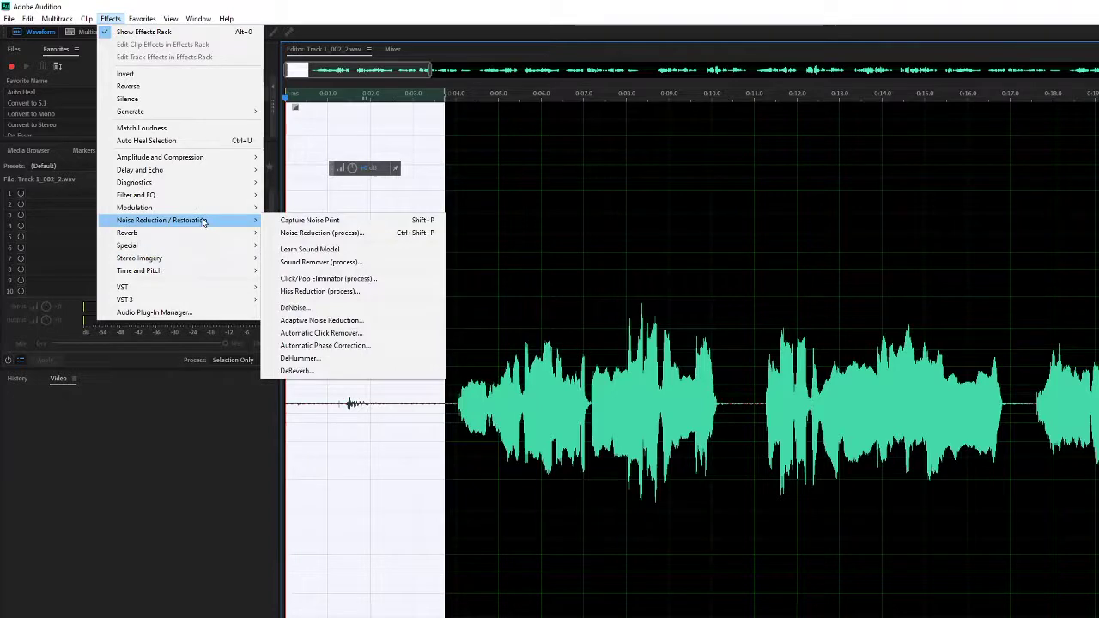
pyautogui.click(297, 223)
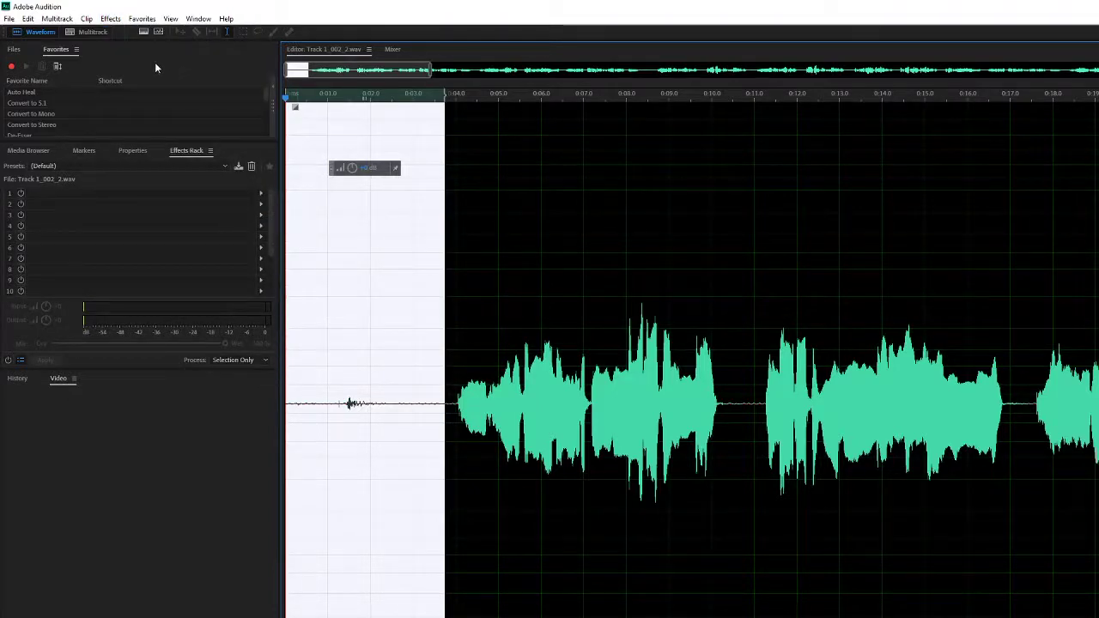
# Step: Apply Noise Reduction at 100% to the entire recording using the captured noise print
pyautogui.hotkey('ctrl', 'a')
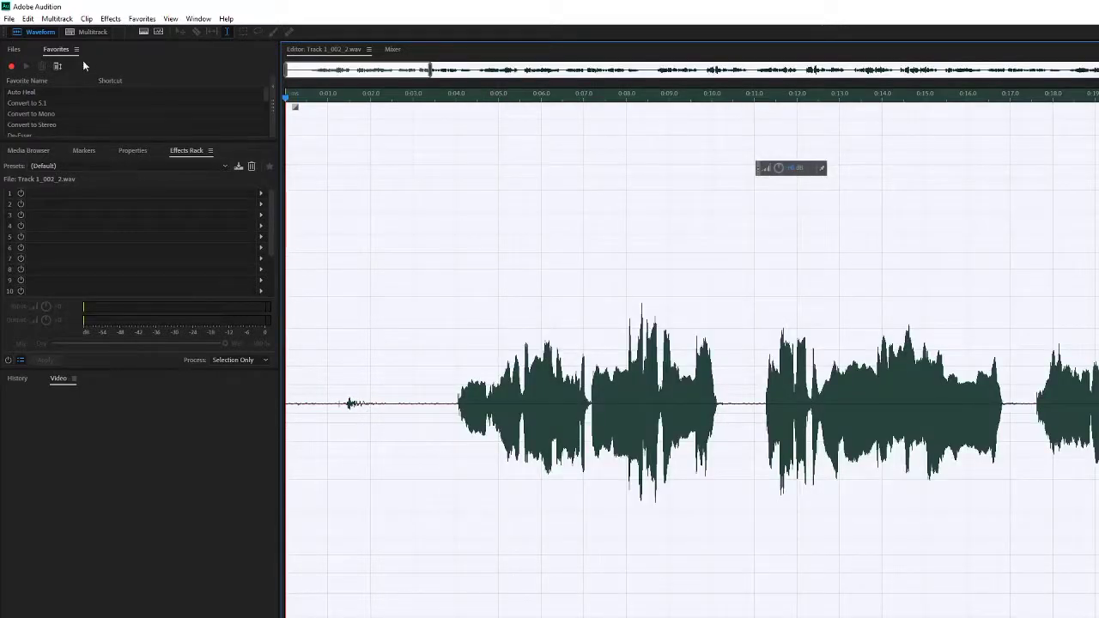
pyautogui.click(110, 18)
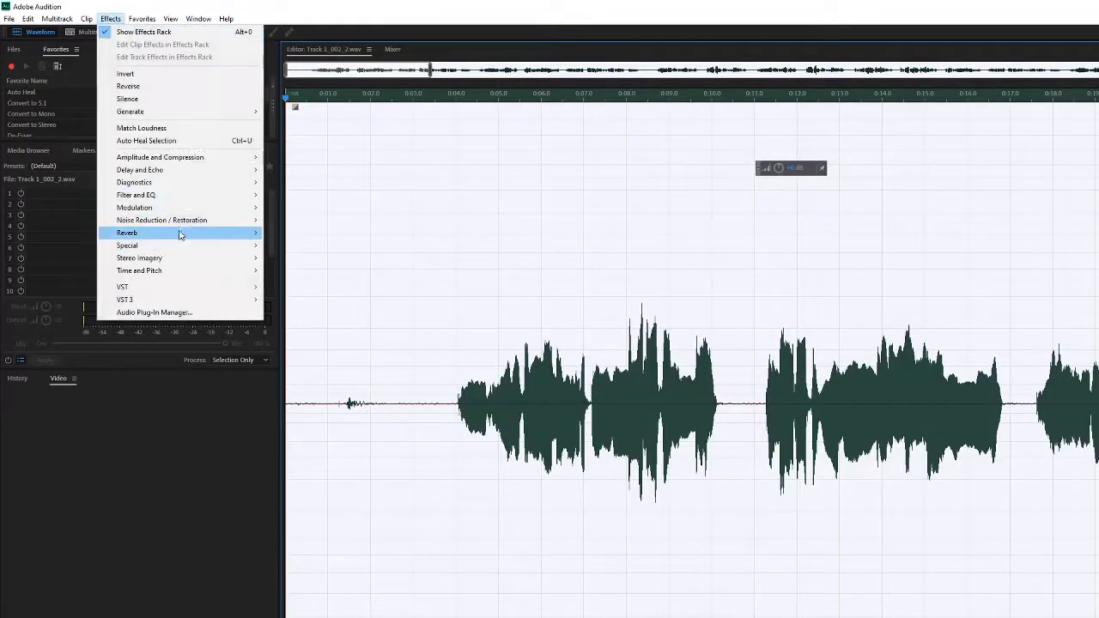
pyautogui.moveTo(193, 221)
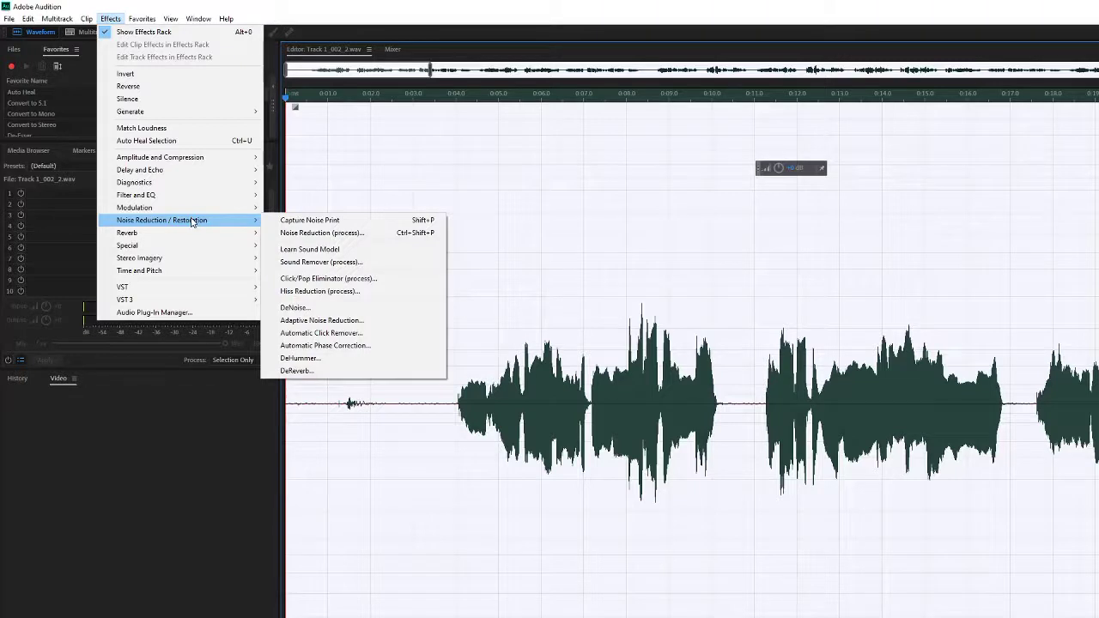
pyautogui.click(323, 233)
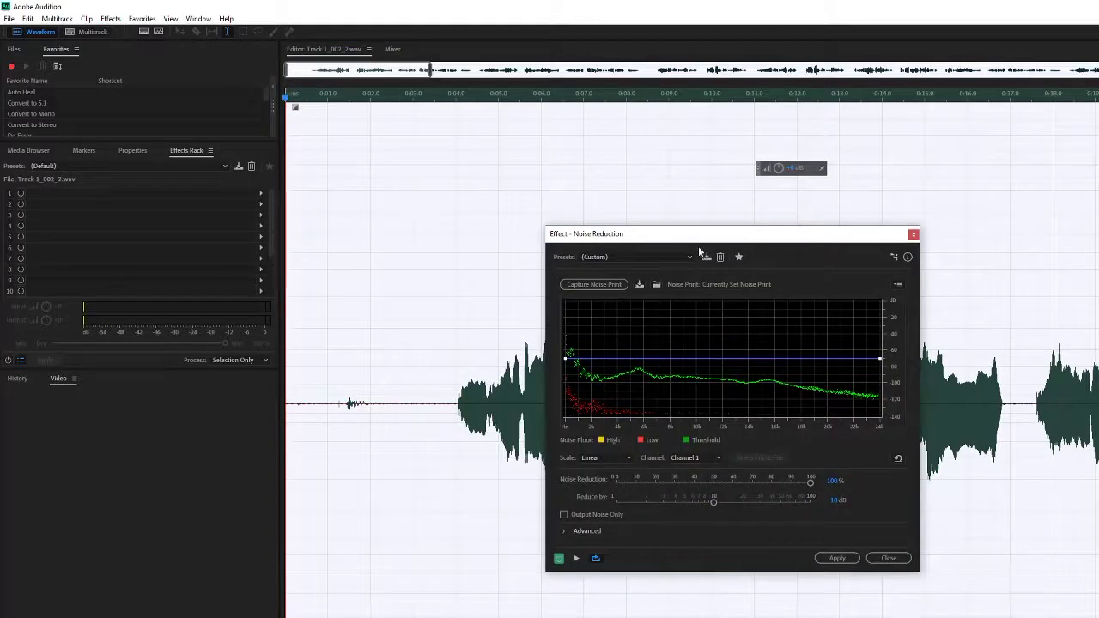
pyautogui.moveTo(756, 237); pyautogui.dragTo(724, 188)
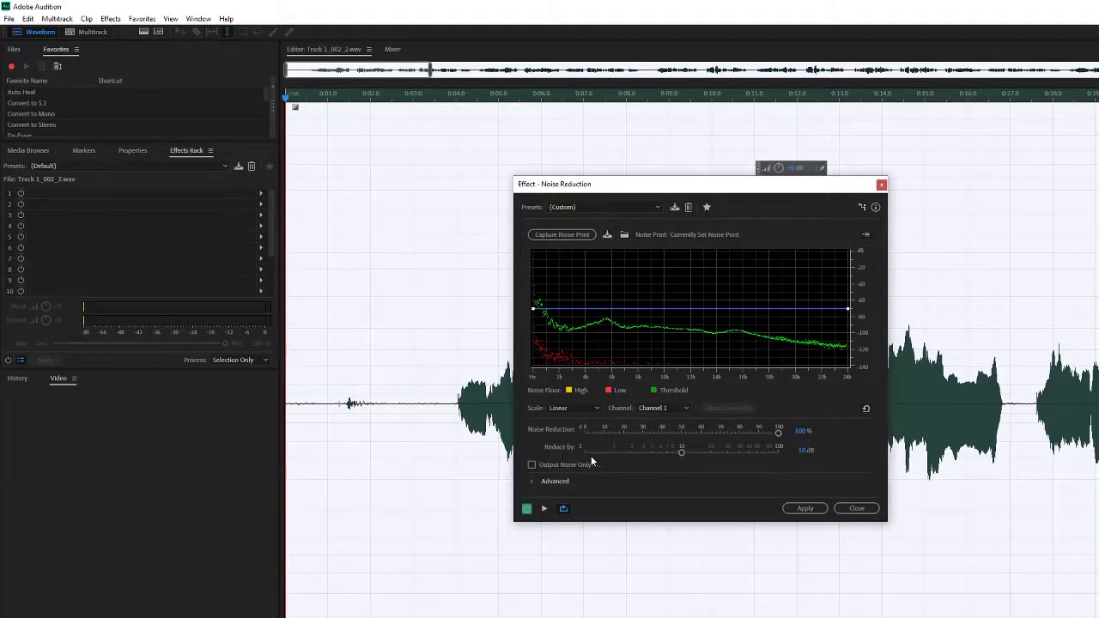
pyautogui.click(803, 451)
pyautogui.click(804, 509)
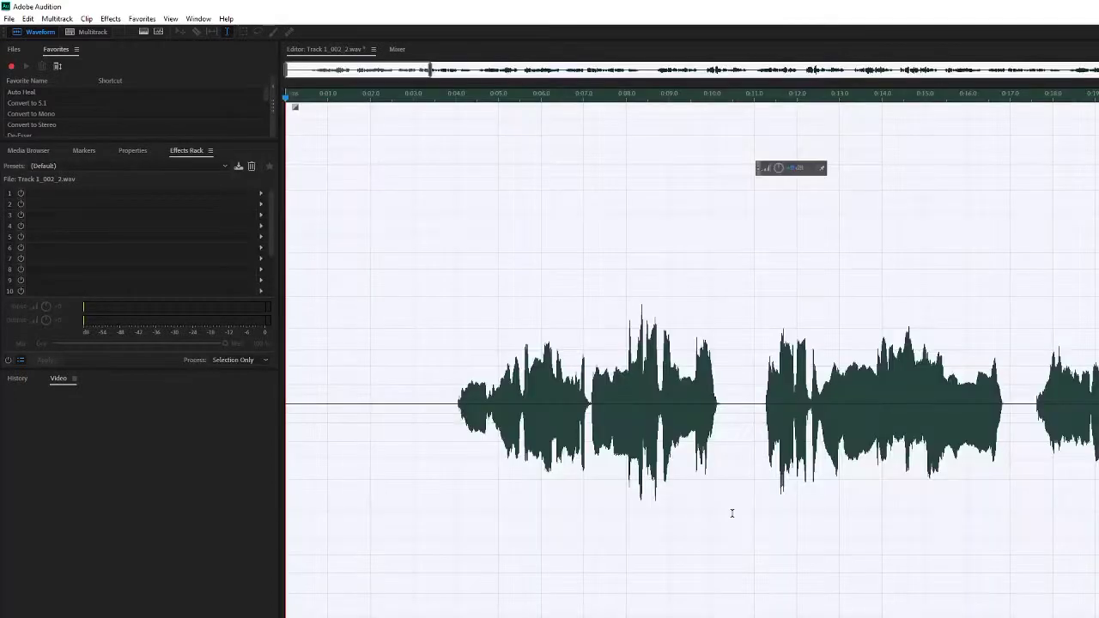
# Step: Check the cleaned lead-in and play back the first phrase from about 4 seconds
pyautogui.moveTo(428, 400); pyautogui.dragTo(304, 418)
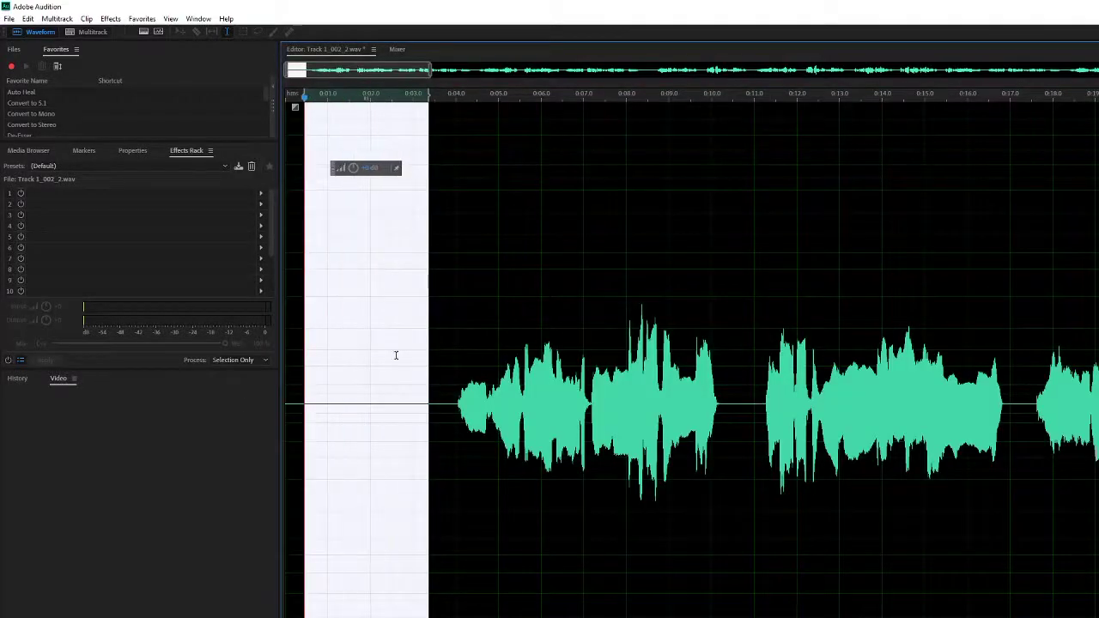
pyautogui.click(447, 236)
pyautogui.press('space')
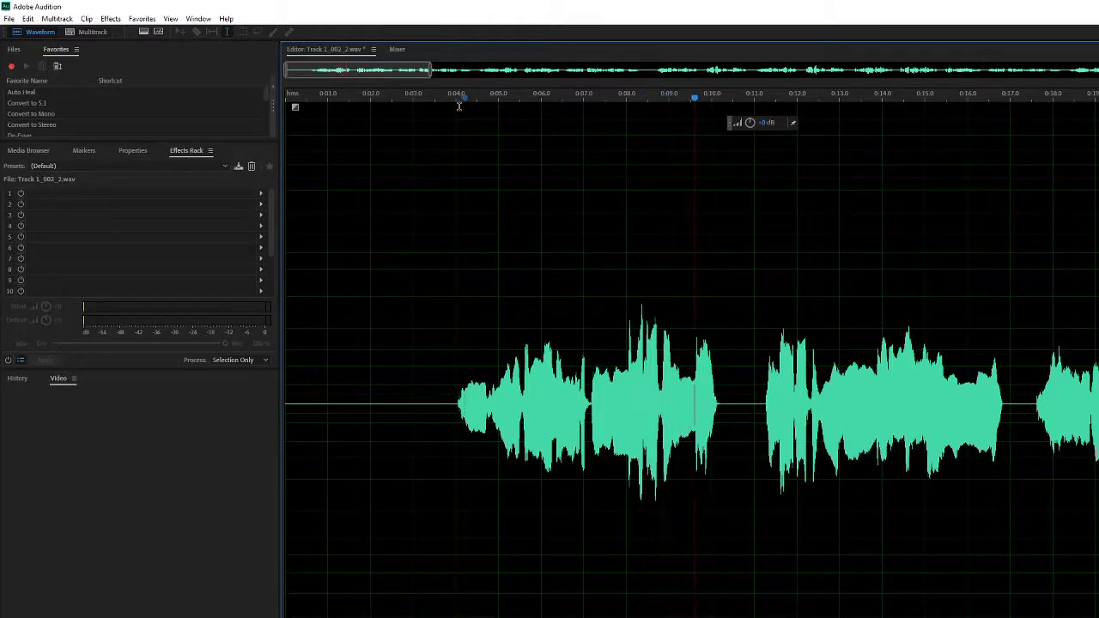
pyautogui.press('space')
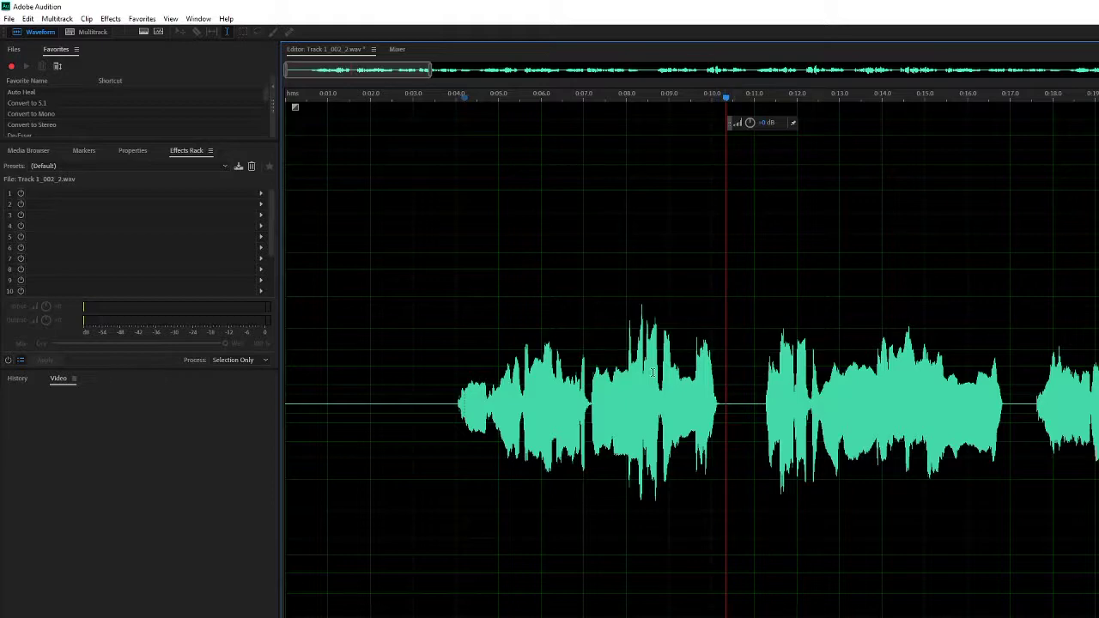
# Step: Apply the Single-band Compressor's Voice Leveler preset to the selected section with the threshold lowered to about -15.3 dB
pyautogui.click(110, 19)
pyautogui.moveTo(212, 161)
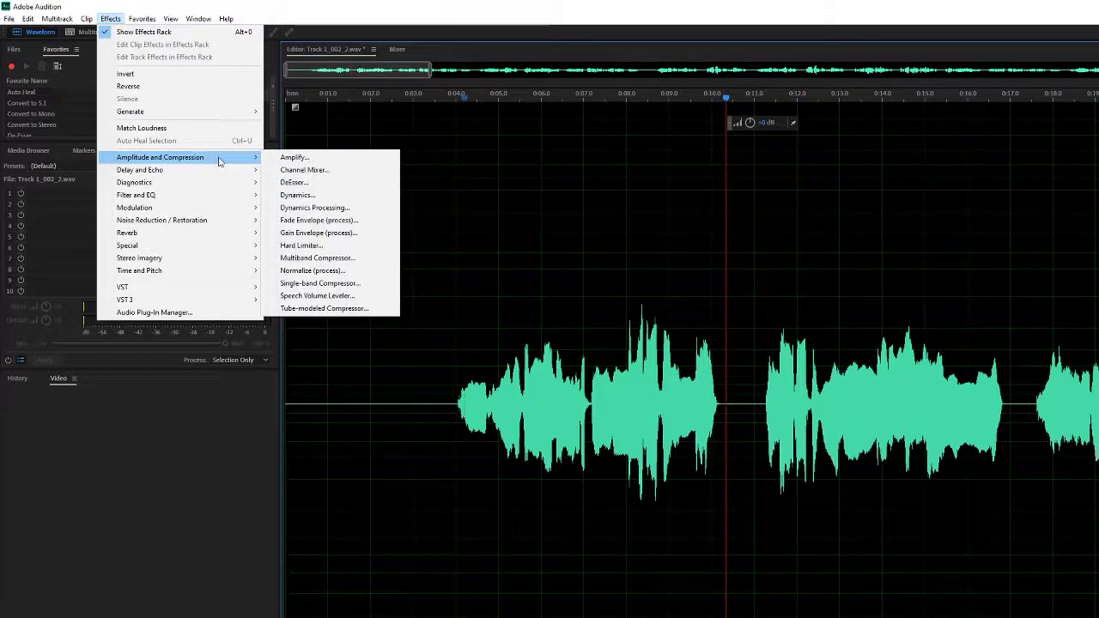
pyautogui.click(359, 285)
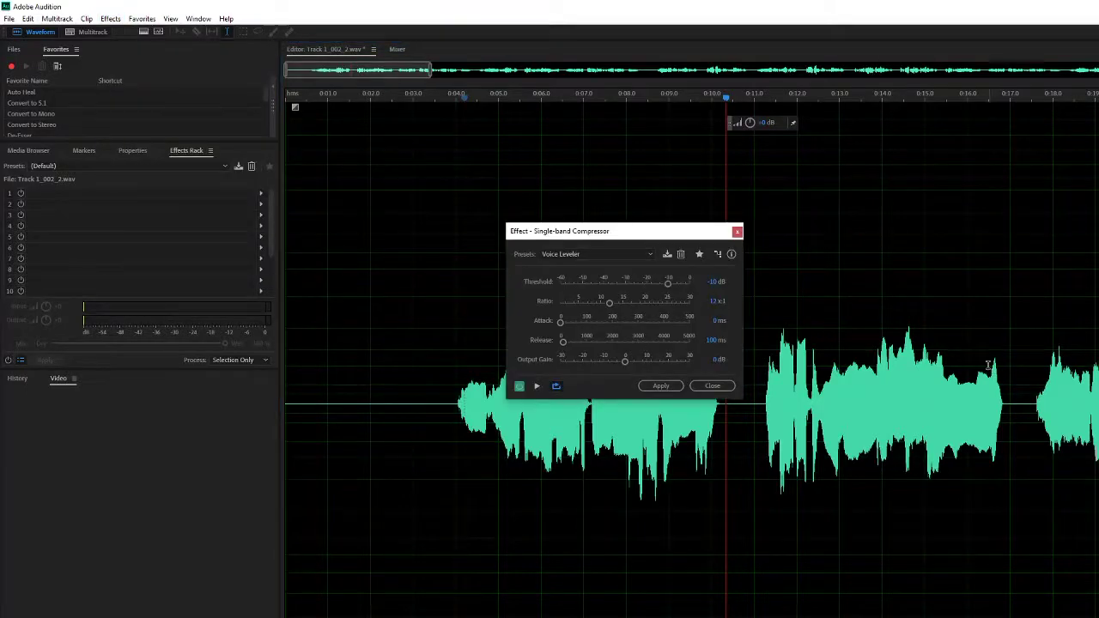
pyautogui.moveTo(685, 231); pyautogui.dragTo(639, 146)
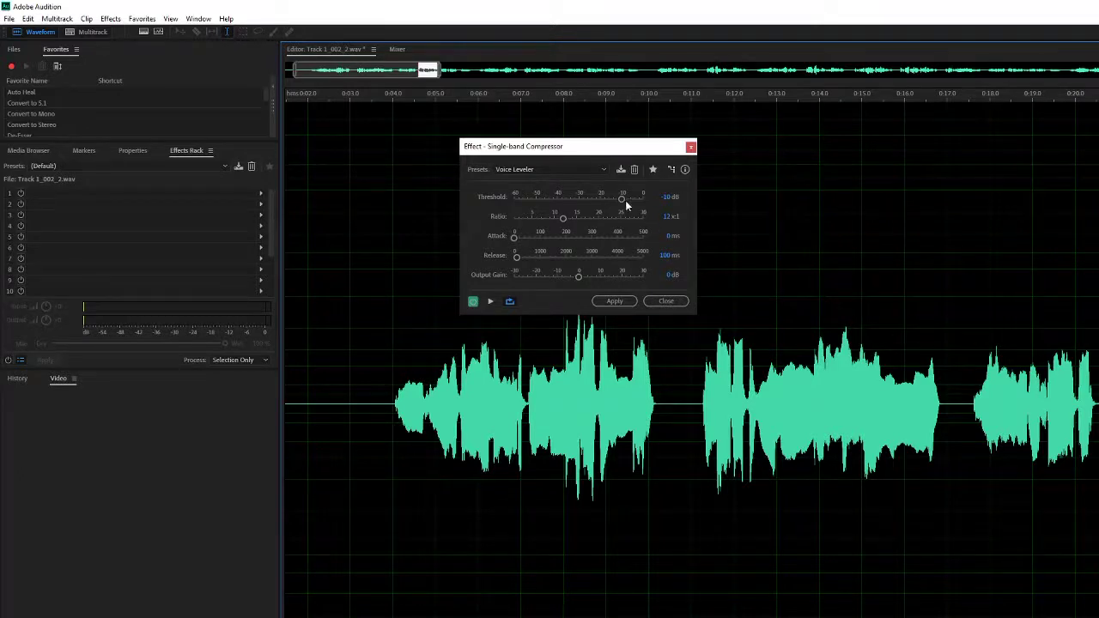
pyautogui.moveTo(622, 202); pyautogui.dragTo(610, 202)
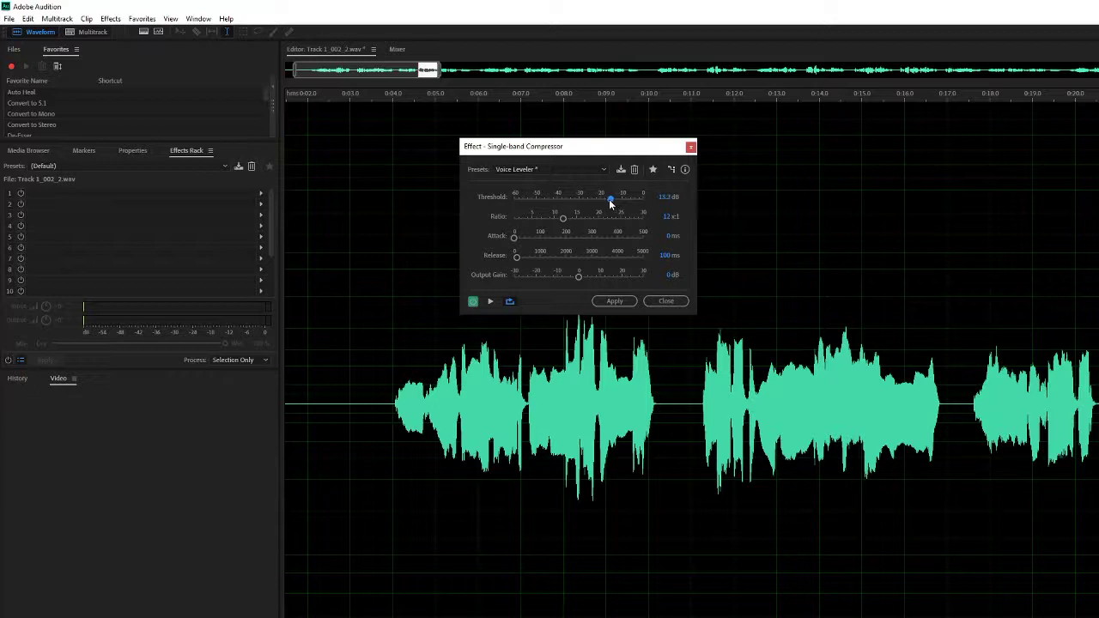
pyautogui.click(619, 300)
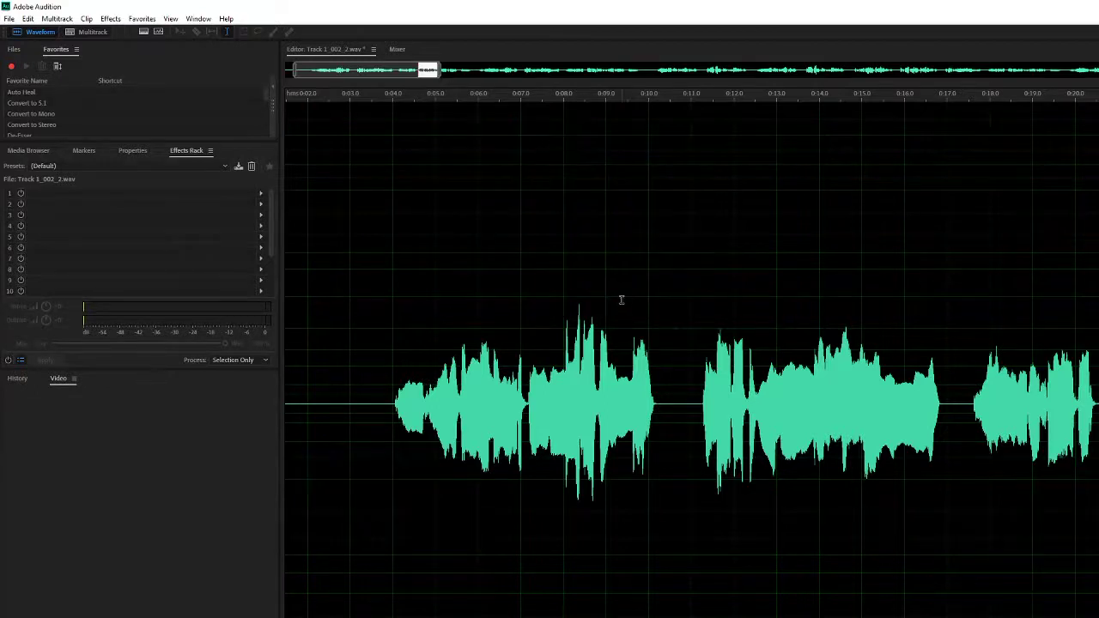
# Step: Select the entire recording and apply the Single-band Compressor with a -15.3 dB threshold and 12:1 ratio
pyautogui.click(713, 298)
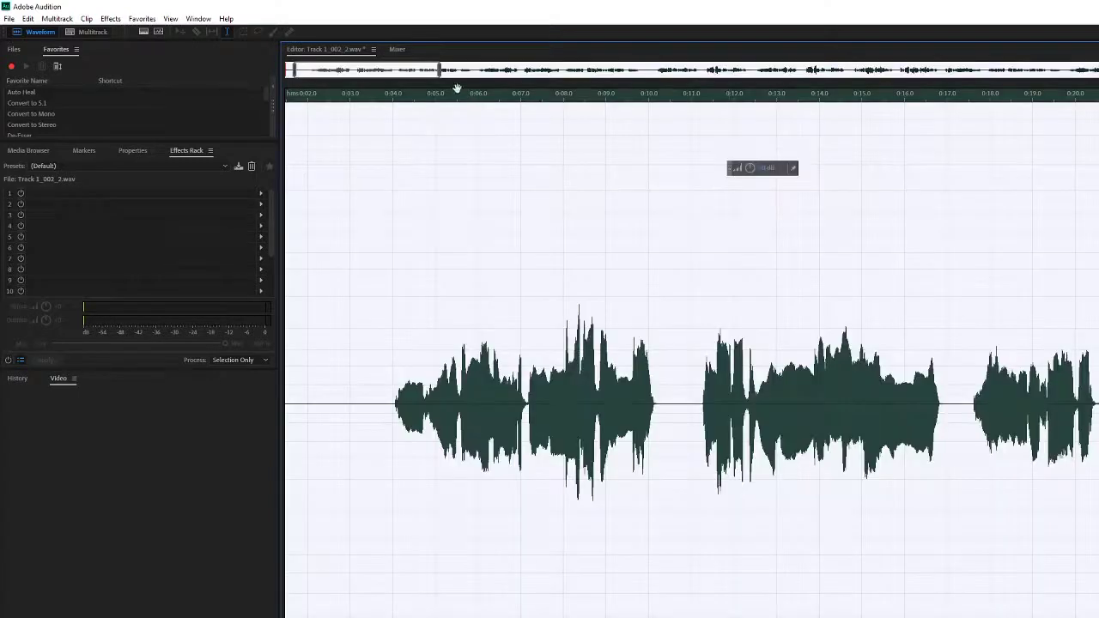
pyautogui.click(111, 18)
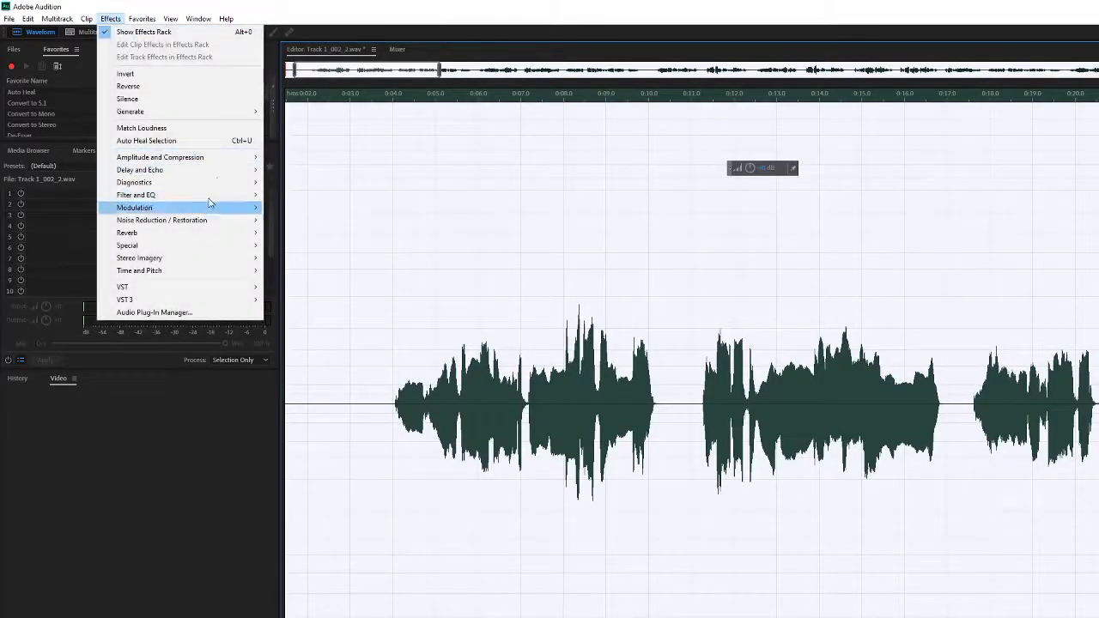
pyautogui.moveTo(219, 160)
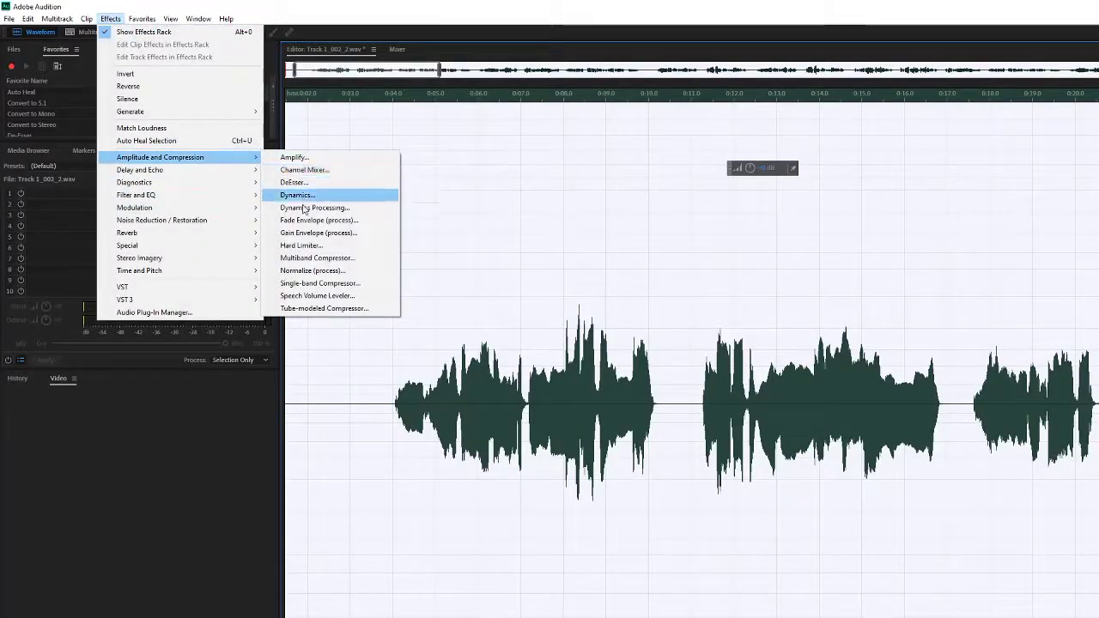
pyautogui.click(321, 284)
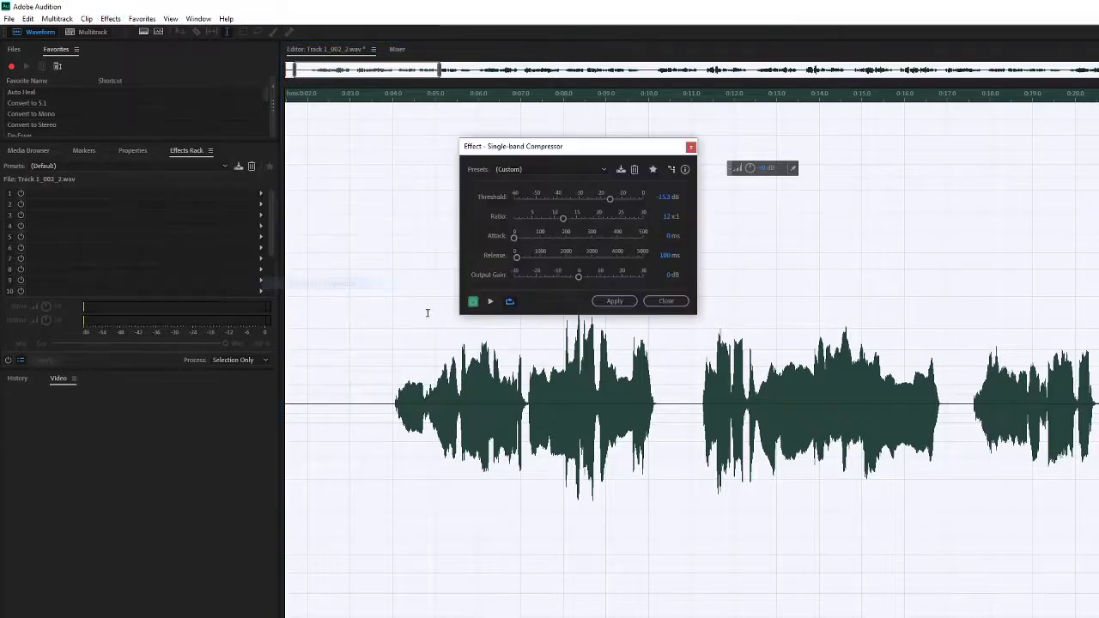
pyautogui.click(603, 300)
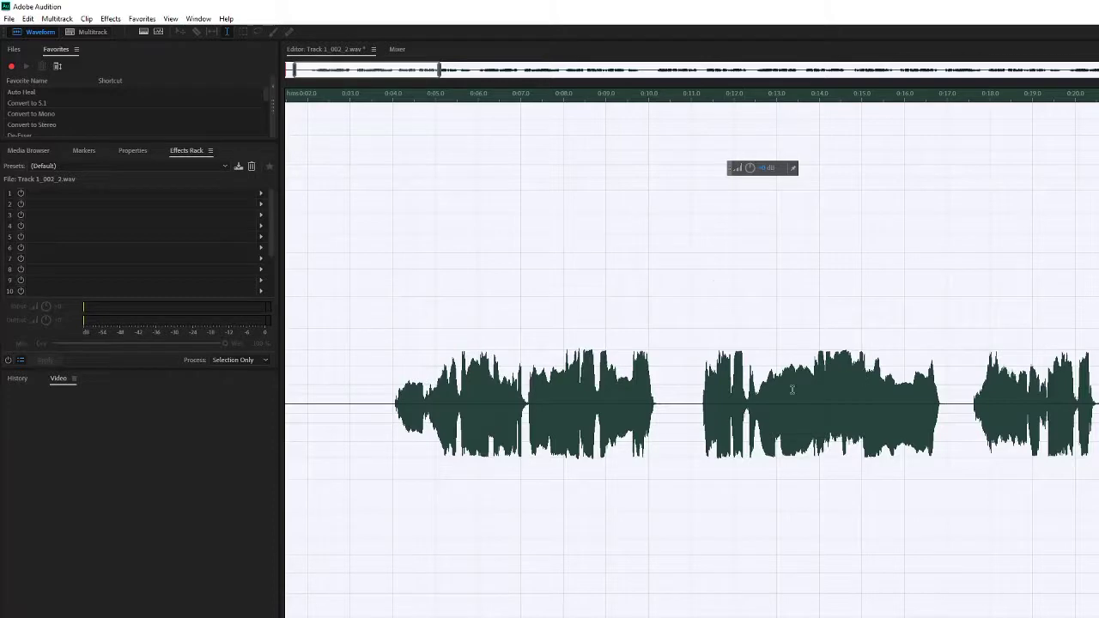
# Step: Normalize the entire recording to -6 dB
pyautogui.click(111, 19)
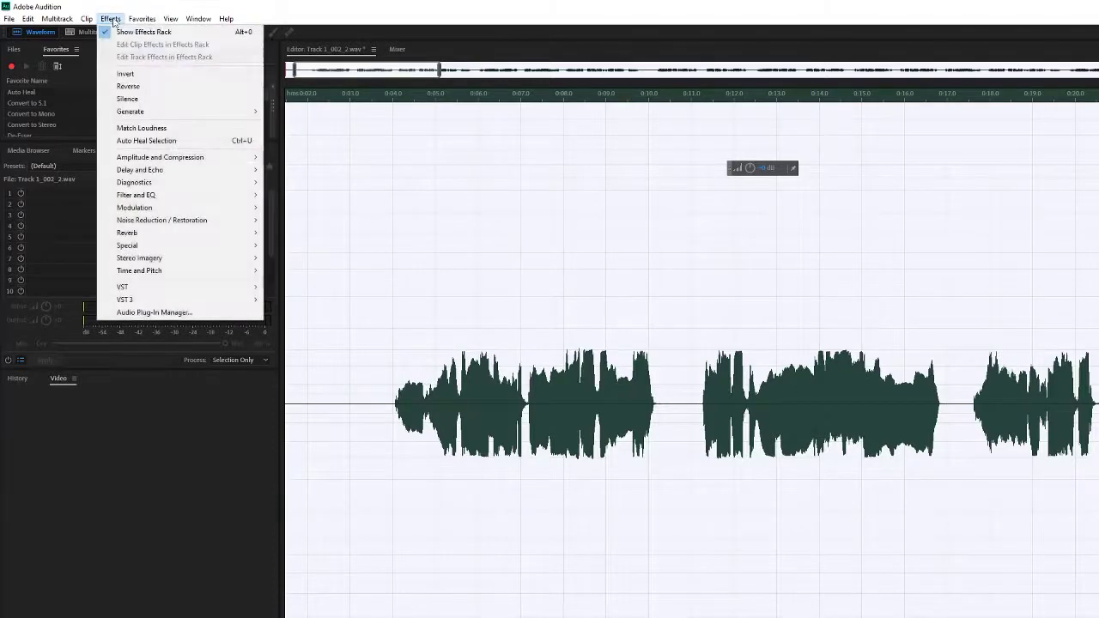
pyautogui.moveTo(203, 165)
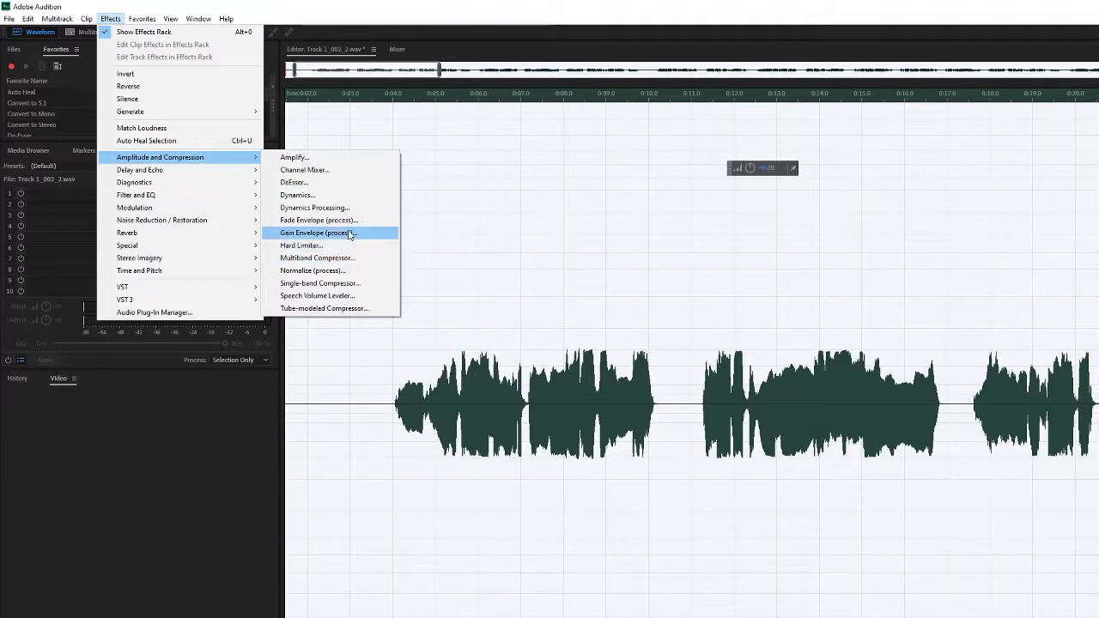
pyautogui.click(343, 271)
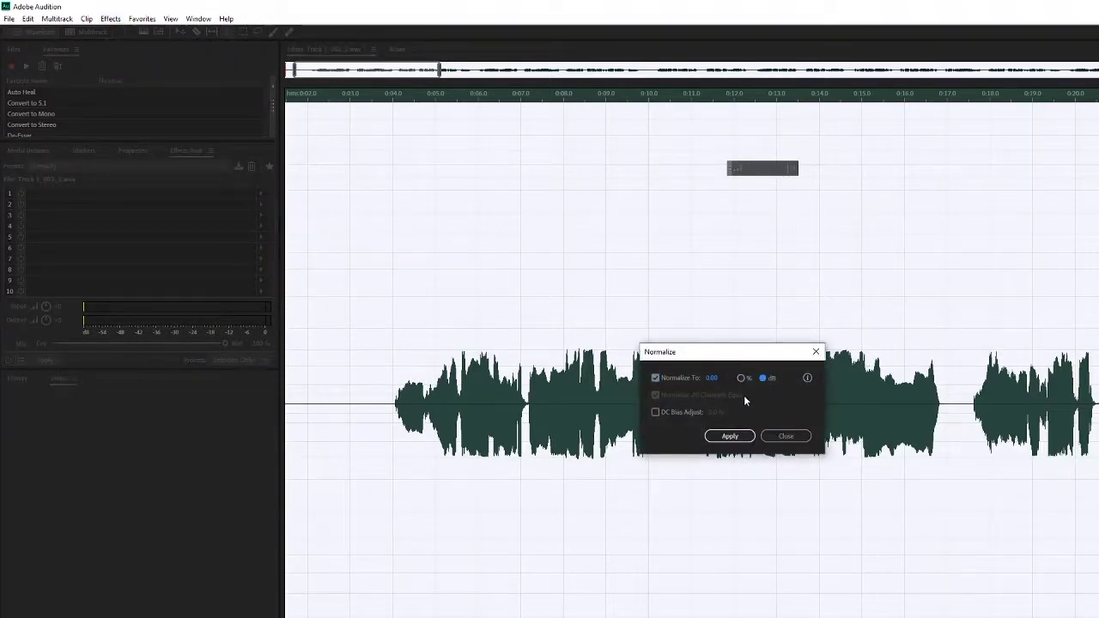
pyautogui.click(712, 378)
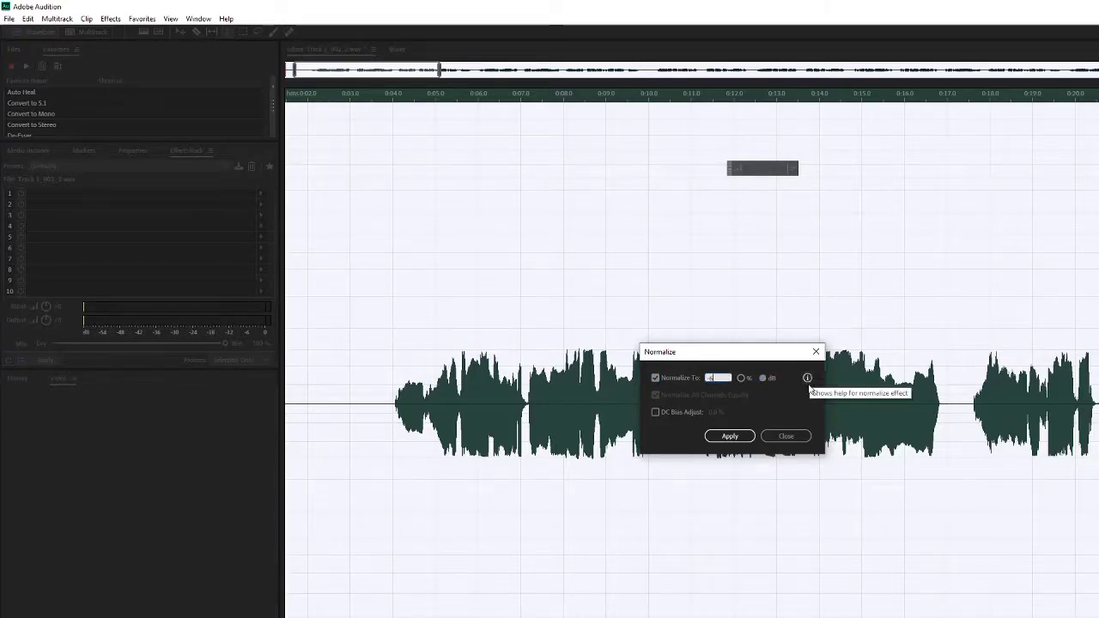
pyautogui.click(730, 437)
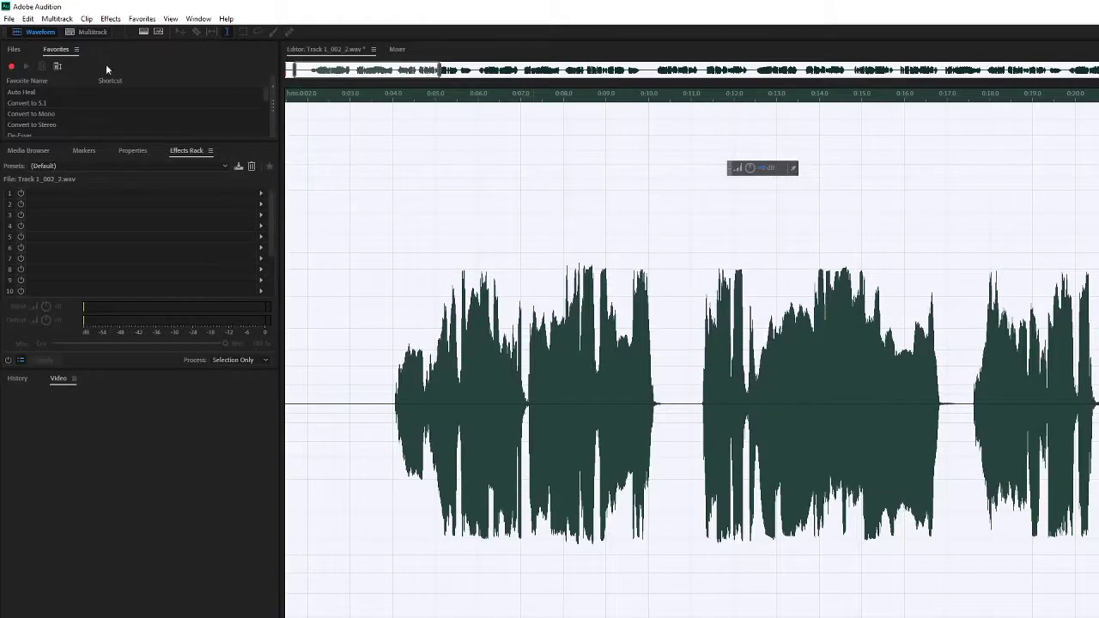
# Step: Return to the multitrack session and trim about 2.5 seconds of silence from the start of the Track 1 clip
pyautogui.click(84, 32)
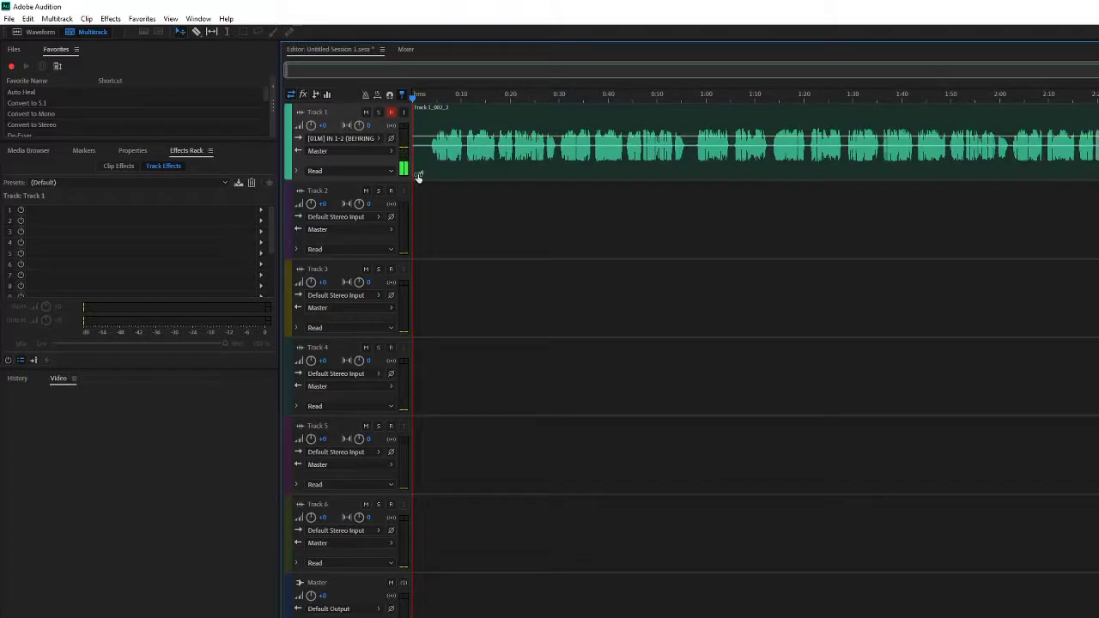
pyautogui.moveTo(418, 176); pyautogui.dragTo(427, 176)
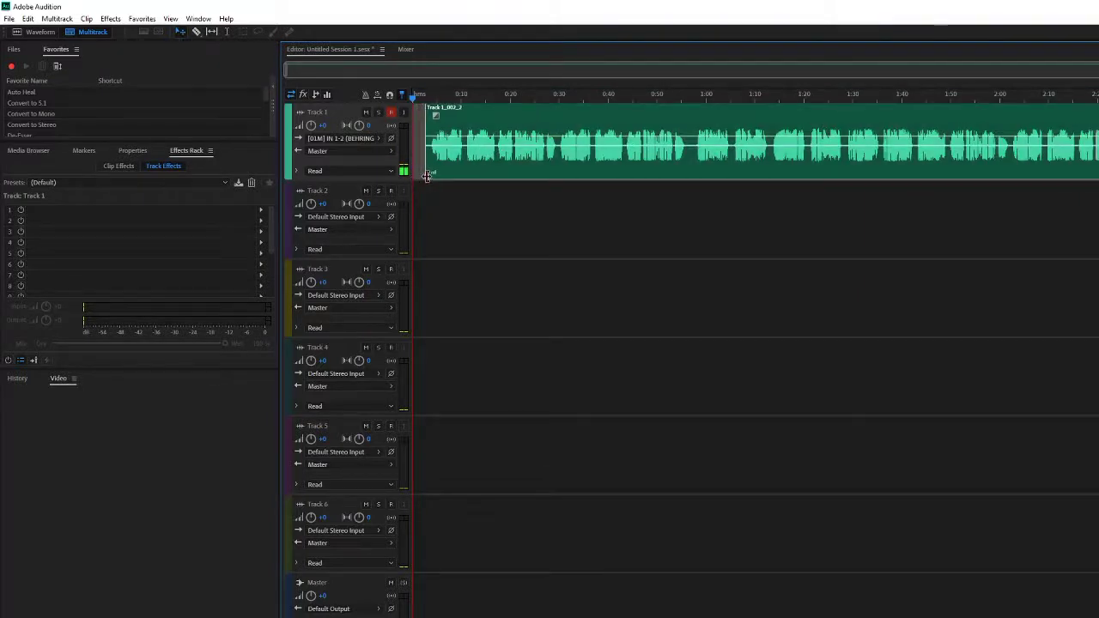
# Step: Move the trimmed Track 1 clip to the start of the session, play its opening, and return the playhead to the beginning
pyautogui.moveTo(489, 110); pyautogui.dragTo(475, 111)
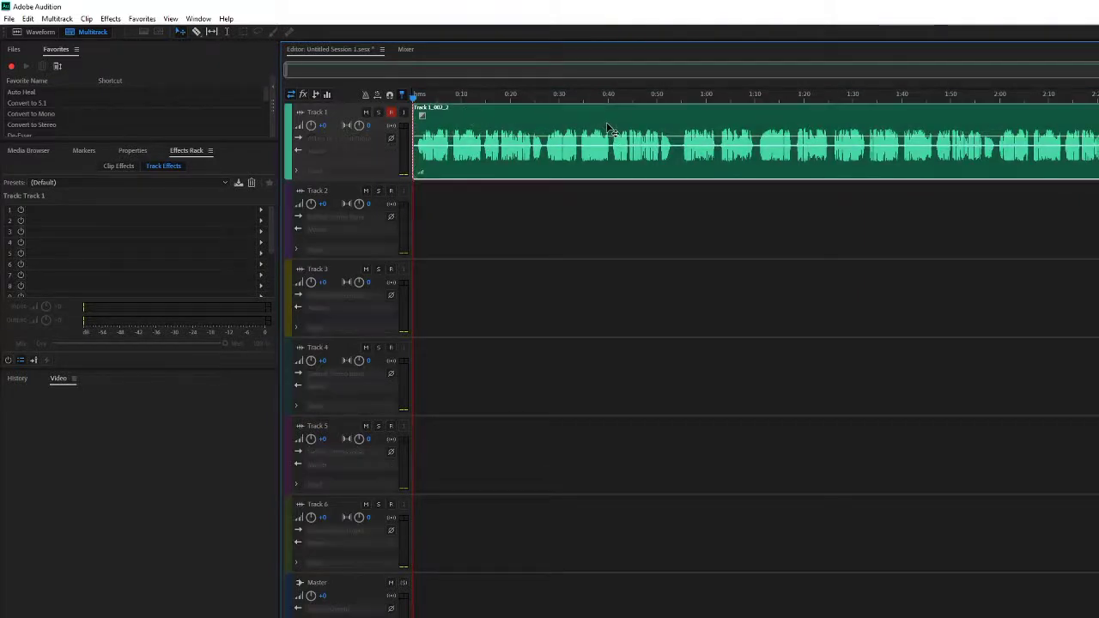
pyautogui.press('space')
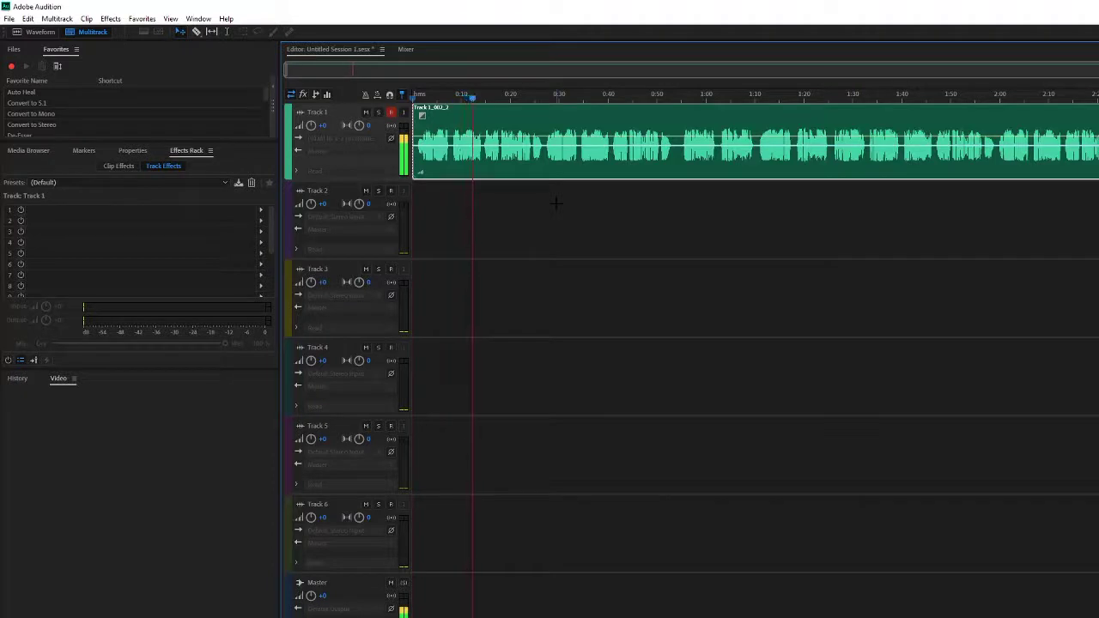
pyautogui.press('space')
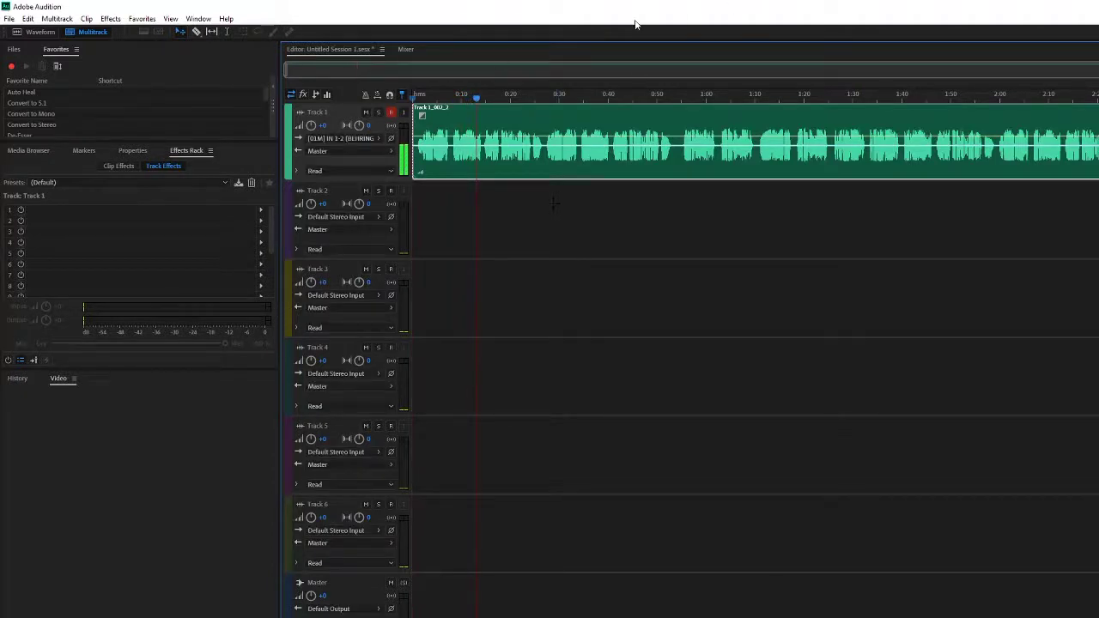
pyautogui.moveTo(476, 99); pyautogui.dragTo(414, 99)
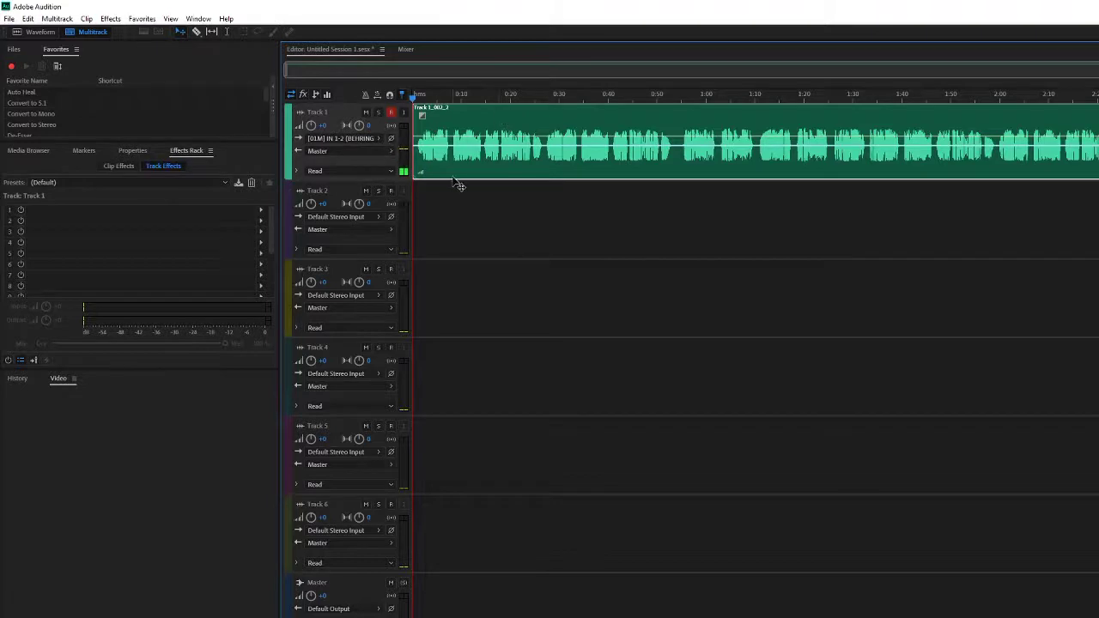
# Step: Insert the iZotope Nectar 3 VST in the first effect slot of Track 1 and continue without authorizing it
pyautogui.click(21, 211)
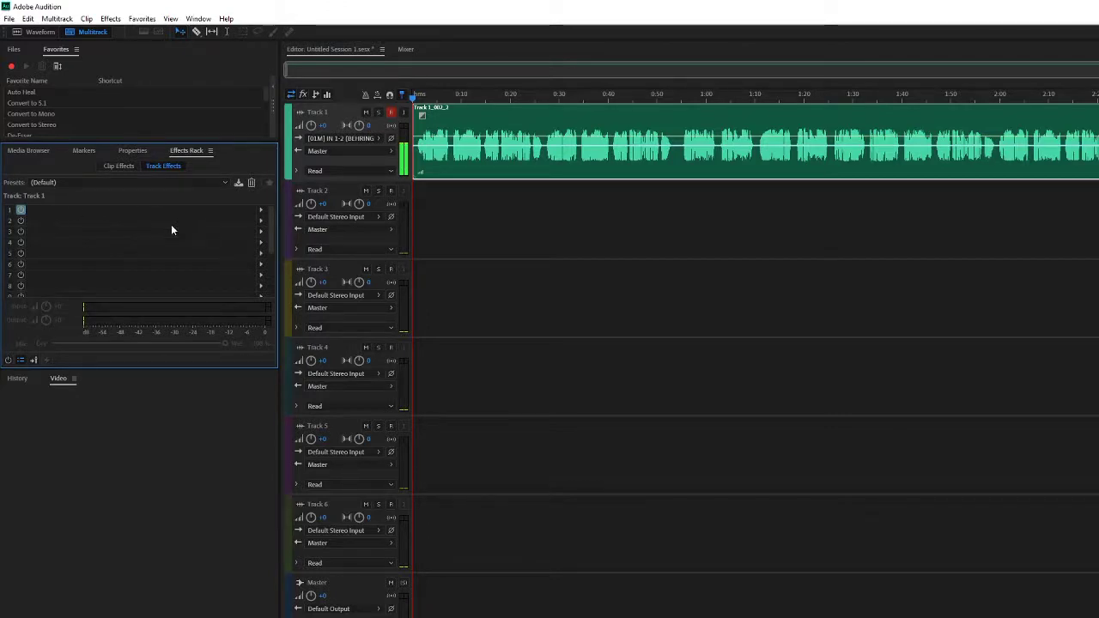
pyautogui.click(261, 214)
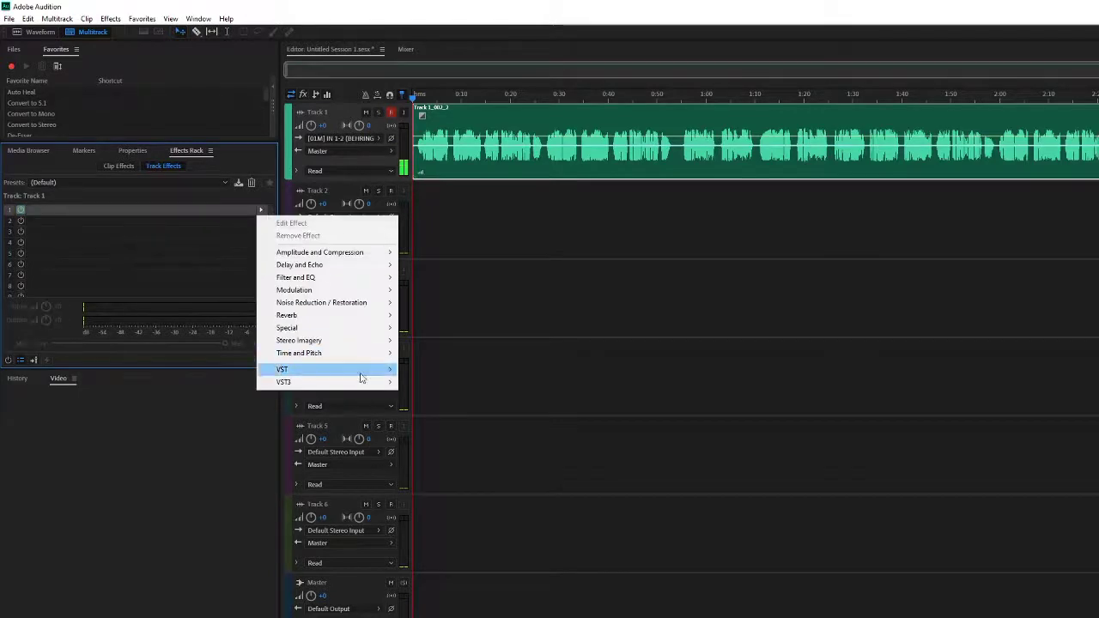
pyautogui.moveTo(364, 375)
pyautogui.moveTo(431, 371)
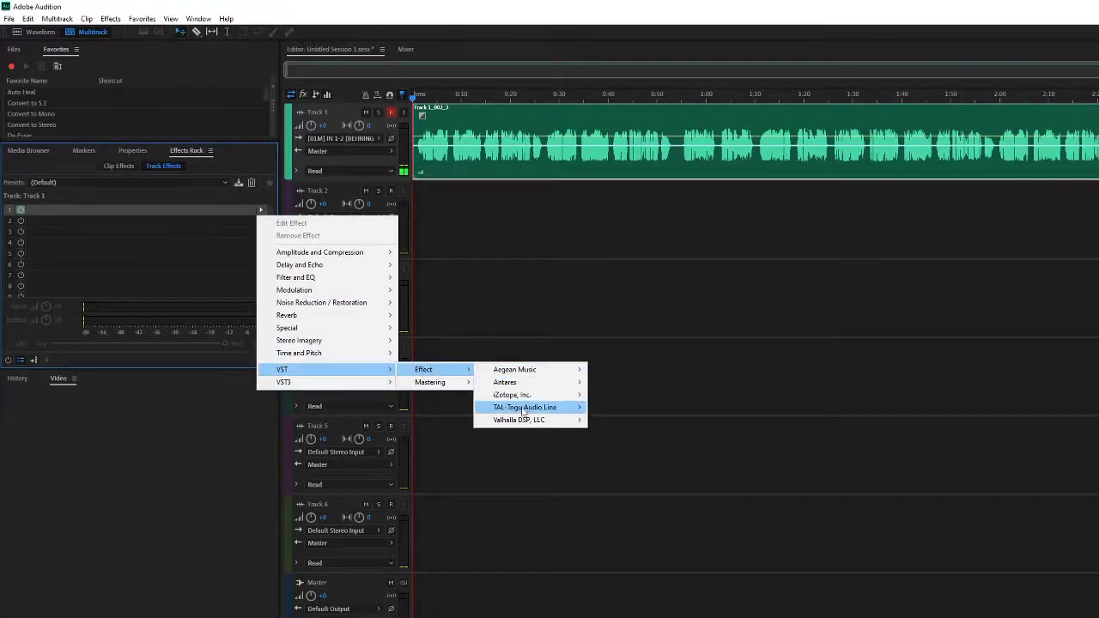
pyautogui.moveTo(540, 411)
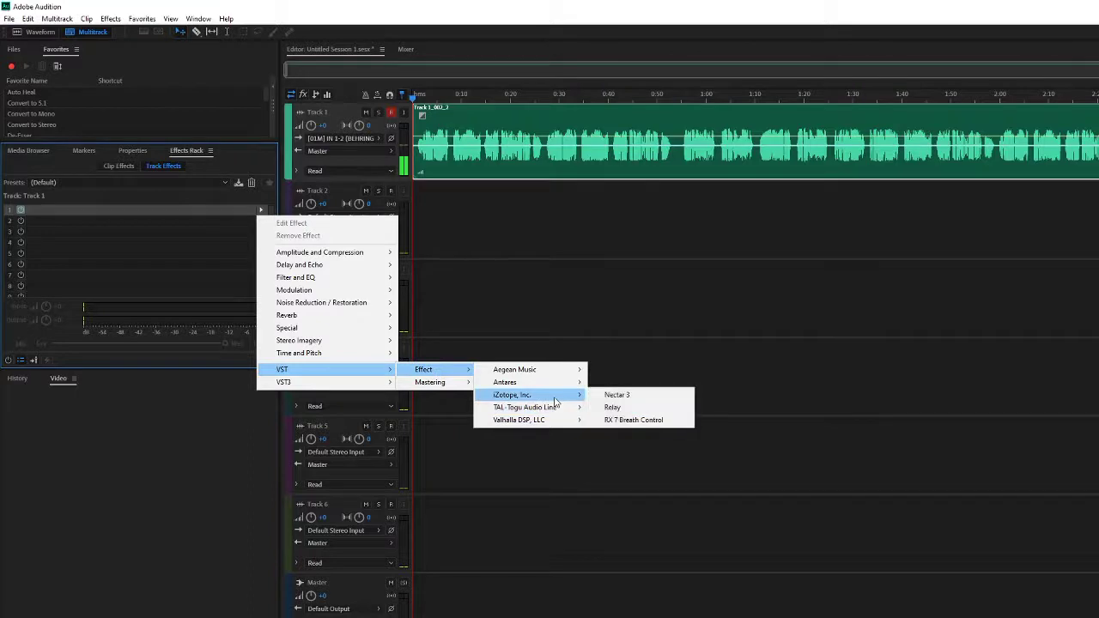
pyautogui.click(615, 395)
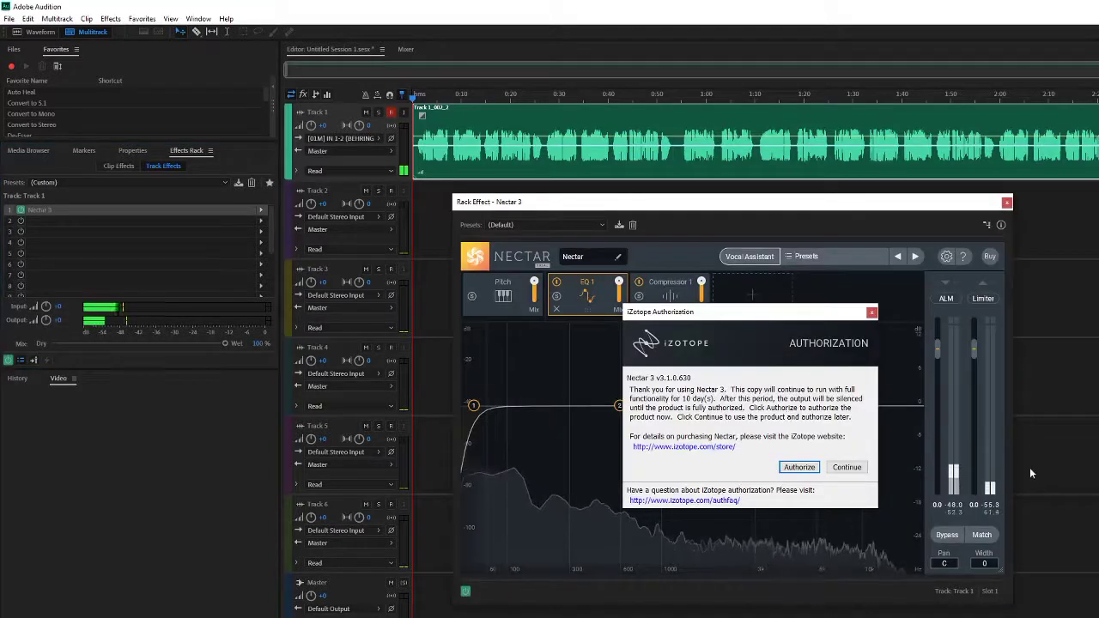
pyautogui.click(847, 467)
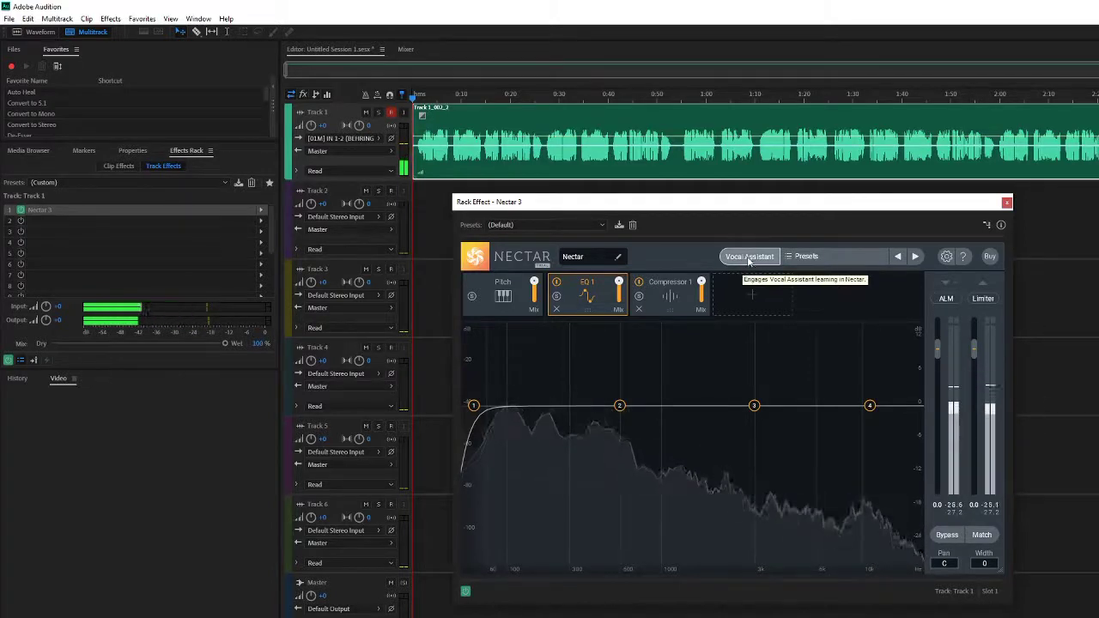
# Step: Run Nectar 3's Vocal Assistant in Assist mode on the Track 1 vocal and accept its suggested settings
pyautogui.click(749, 258)
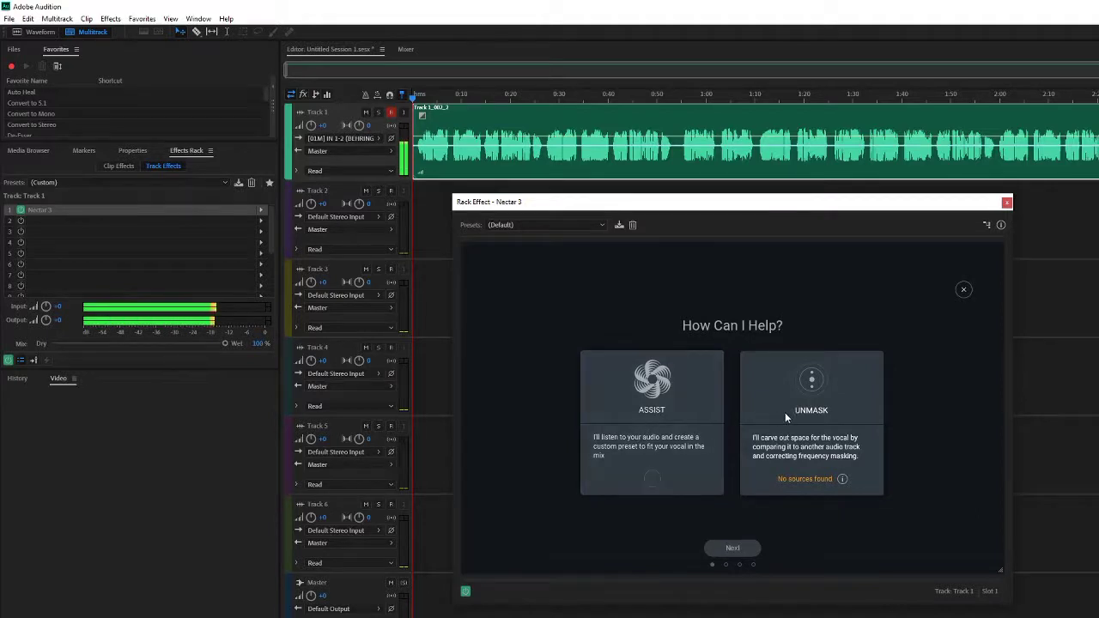
pyautogui.click(651, 478)
pyautogui.click(718, 546)
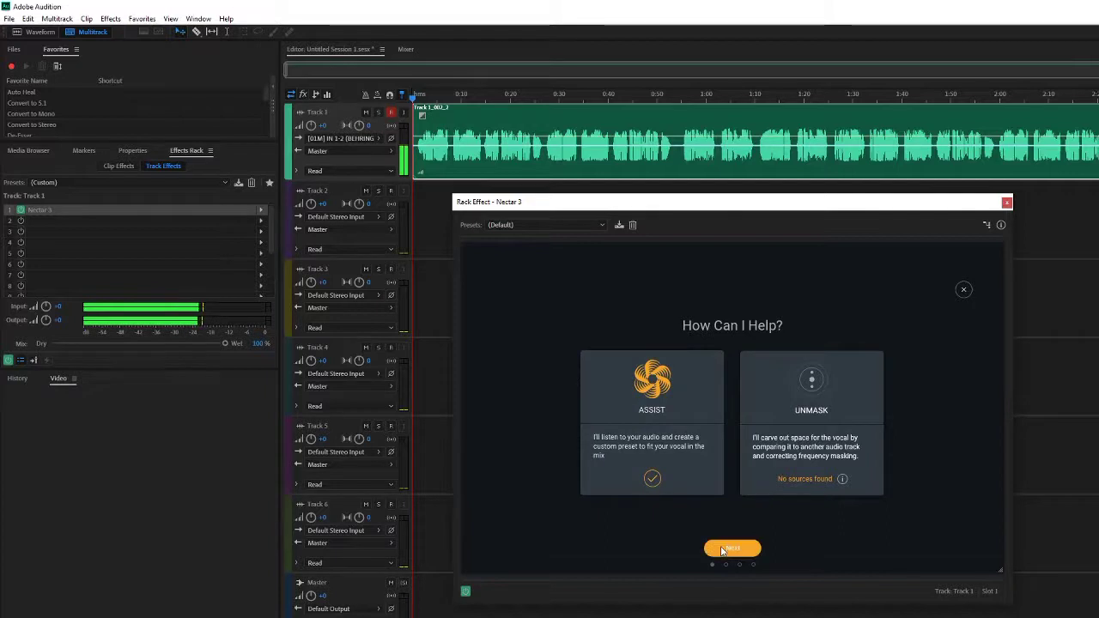
pyautogui.click(718, 547)
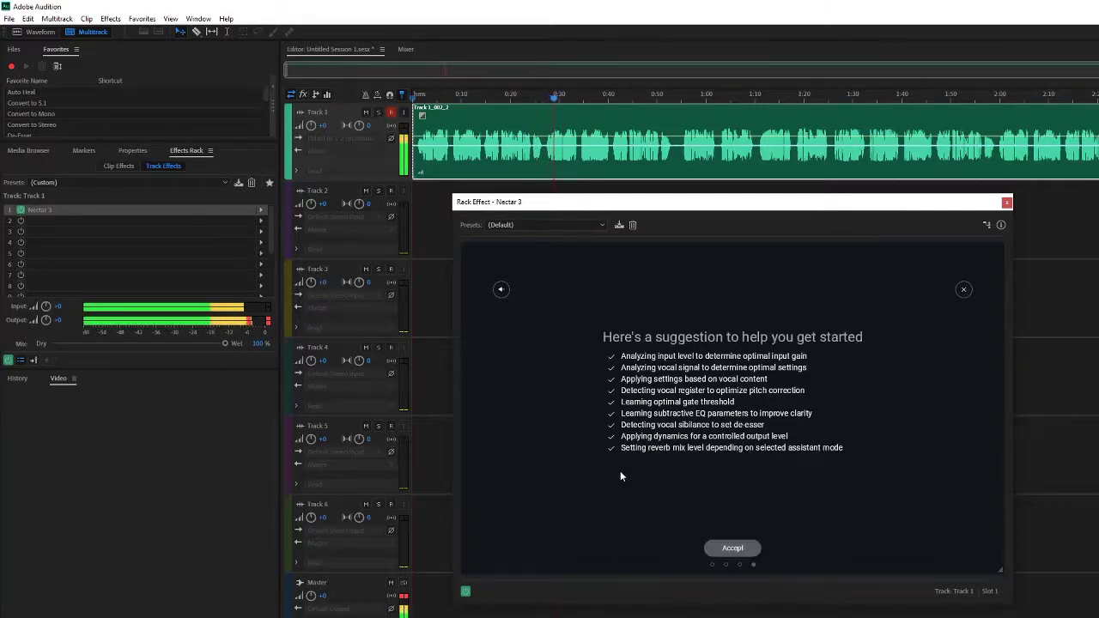
pyautogui.click(730, 548)
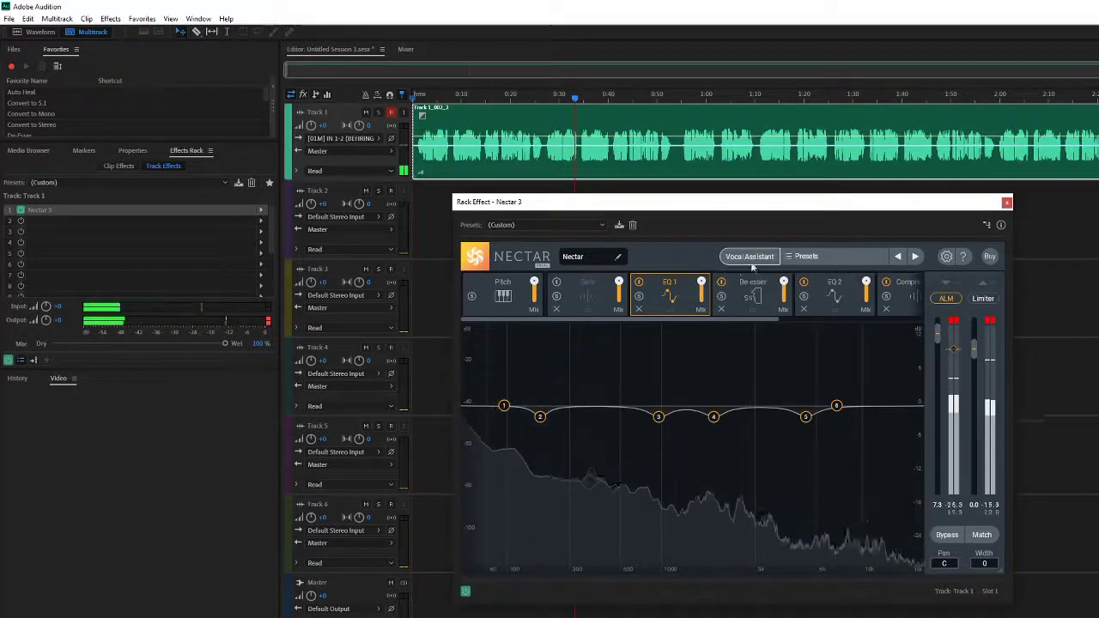
# Step: Review Nectar 3's Pitch, Gate, EQ 1, De-esser, EQ 2 and Compressor modules, and close the effect window
pyautogui.click(499, 309)
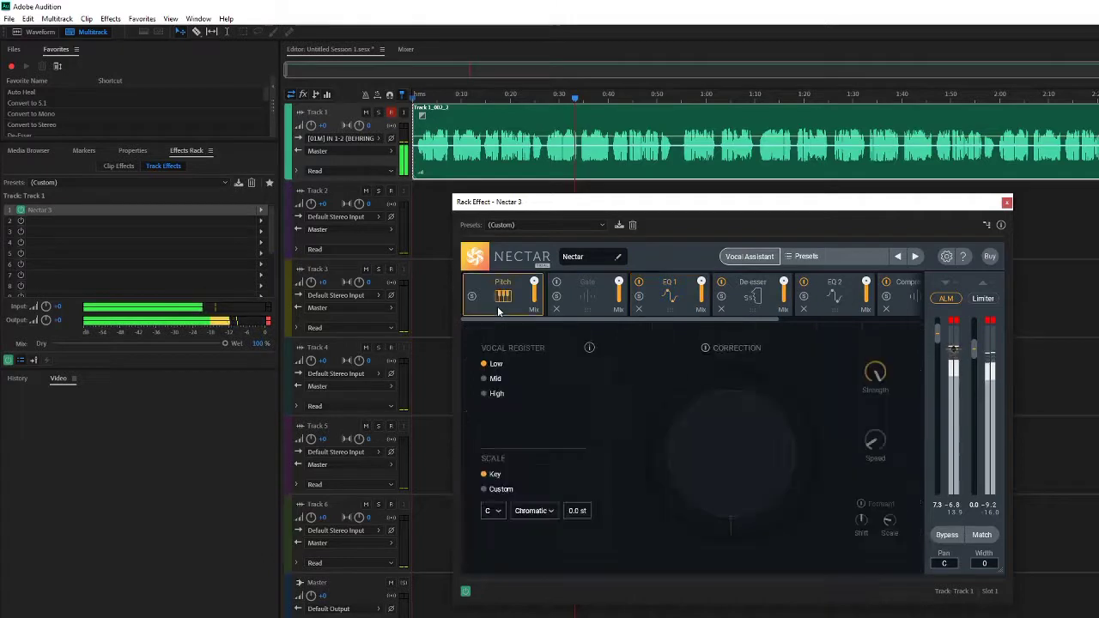
pyautogui.click(603, 309)
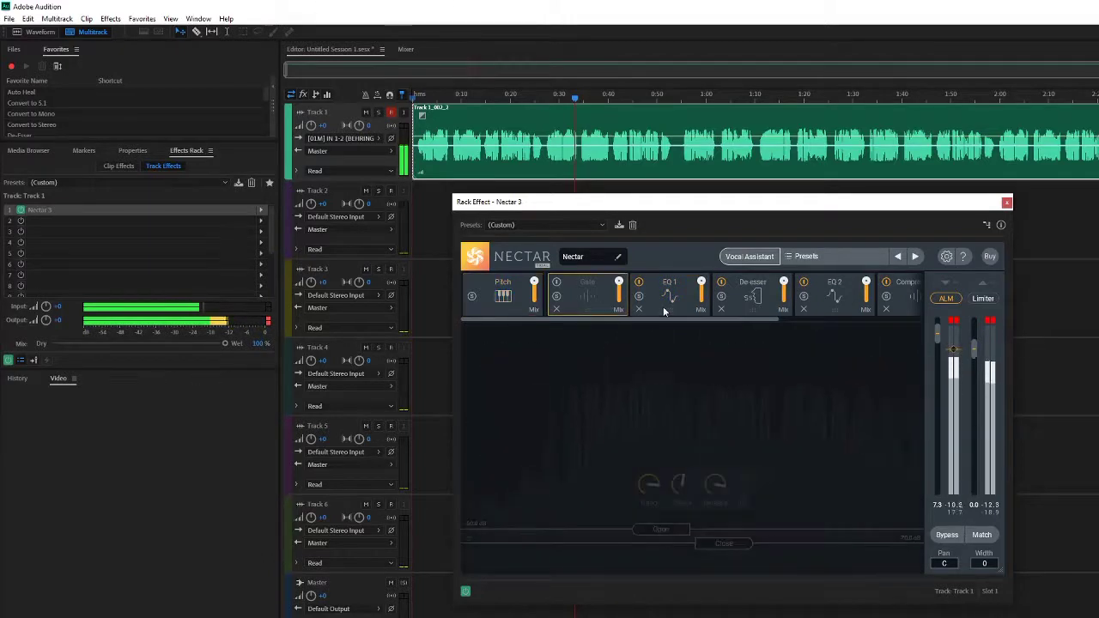
pyautogui.click(689, 302)
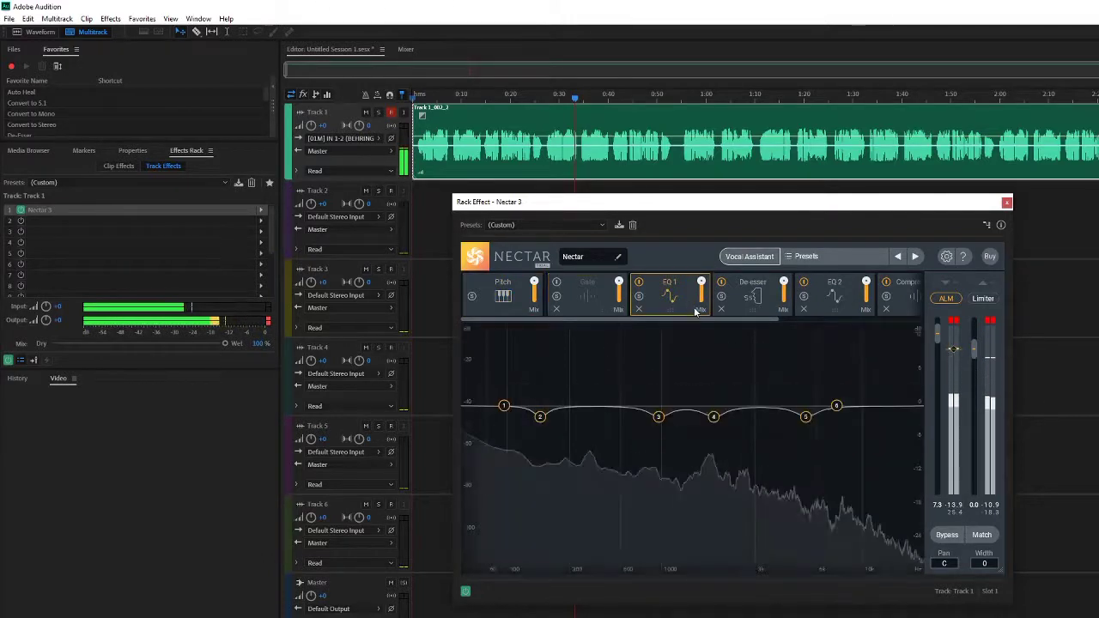
pyautogui.click(761, 301)
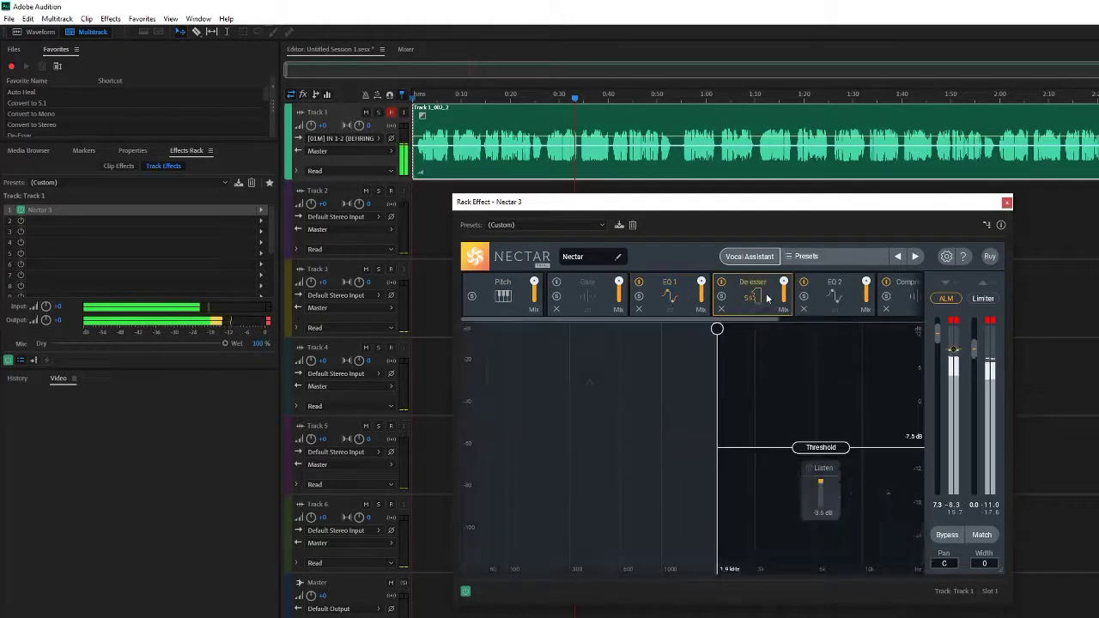
pyautogui.click(852, 296)
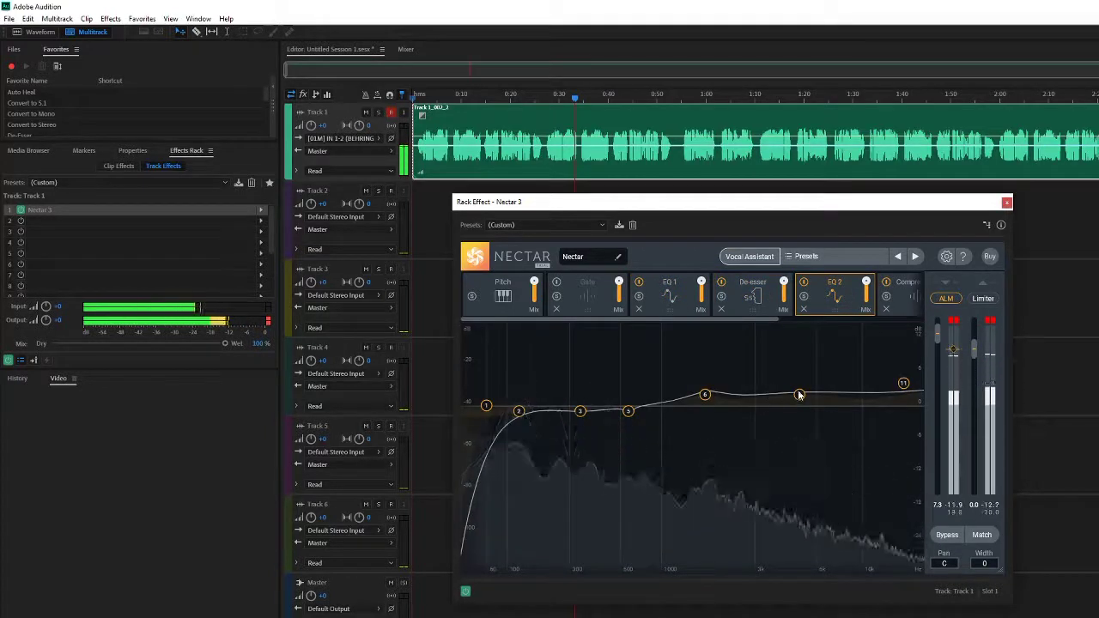
pyautogui.click(901, 292)
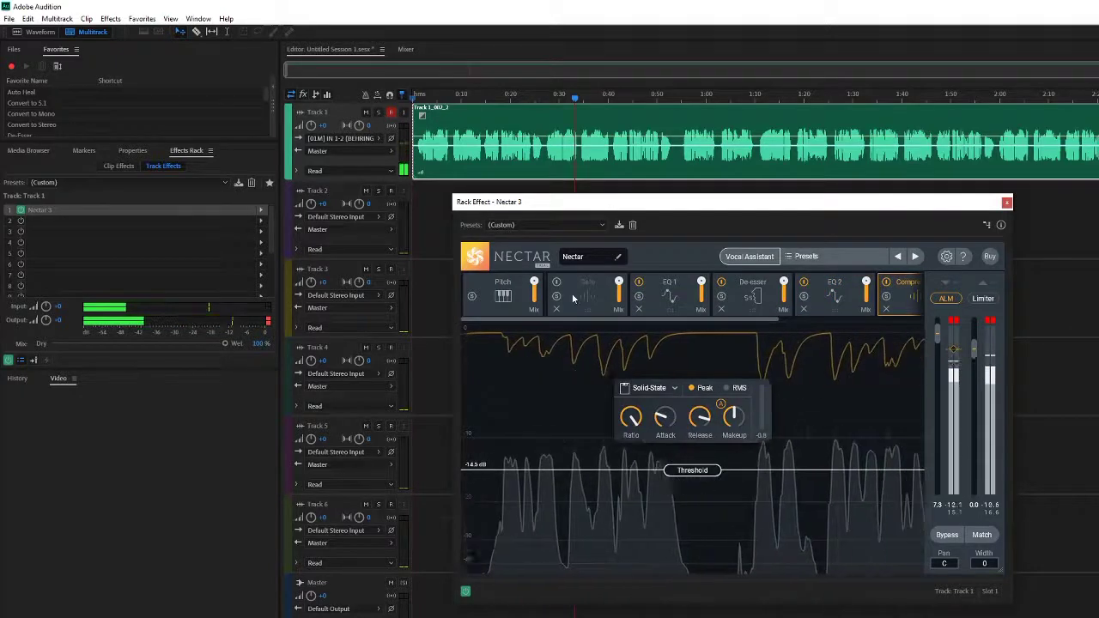
pyautogui.click(1007, 203)
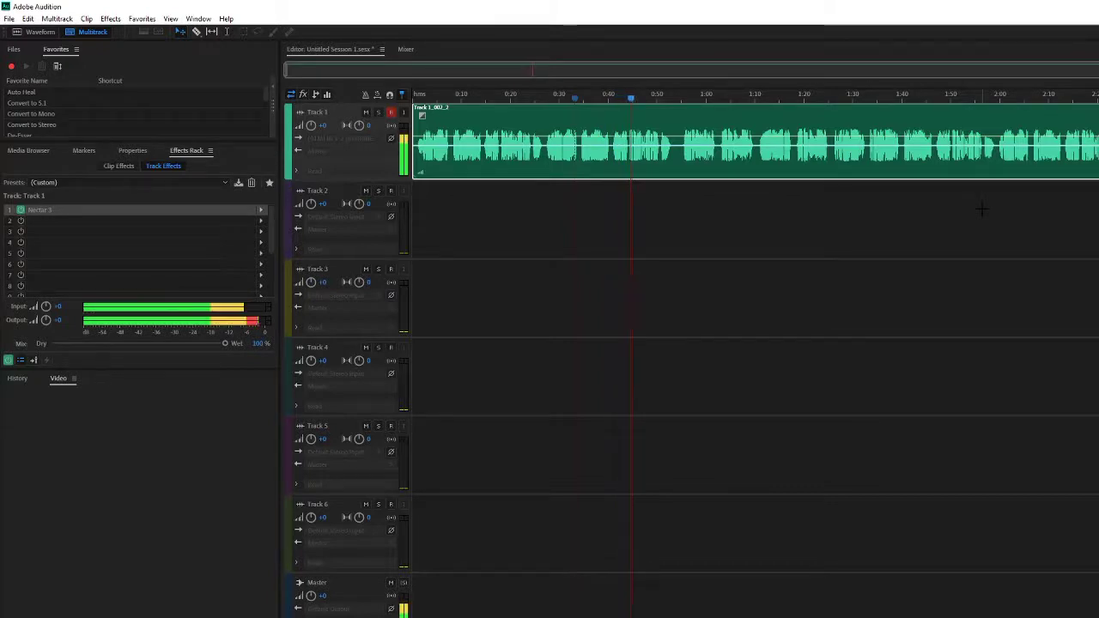
# Step: Stop playback, return the playhead to the session start, and paste a copy of the Track 1 clip onto Track 2
pyautogui.press('space')
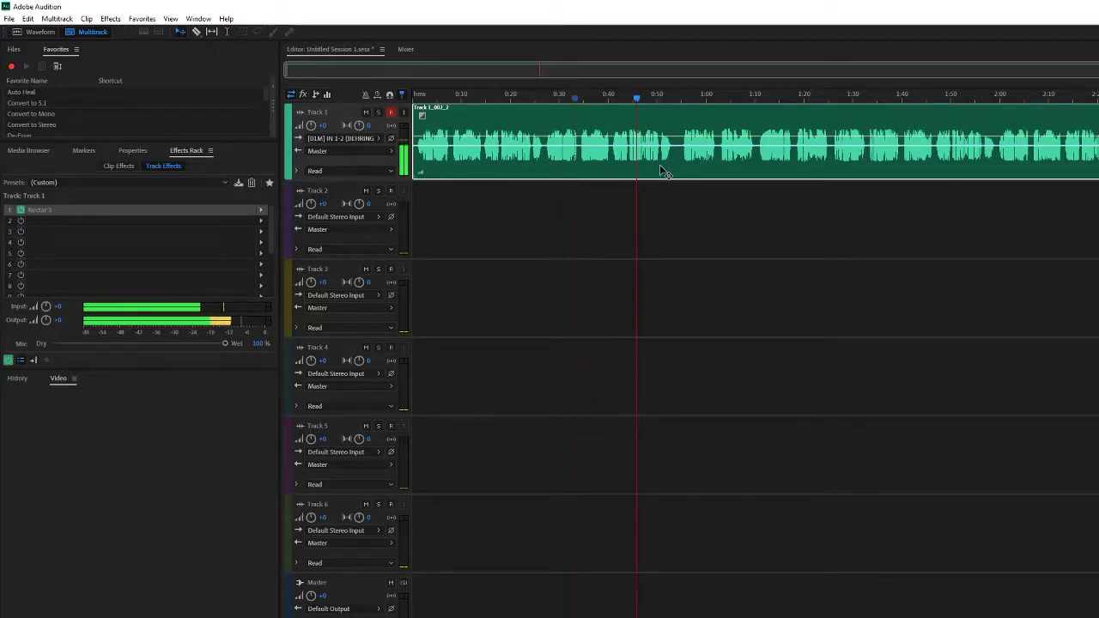
pyautogui.click(637, 101)
pyautogui.moveTo(636, 101); pyautogui.dragTo(407, 125)
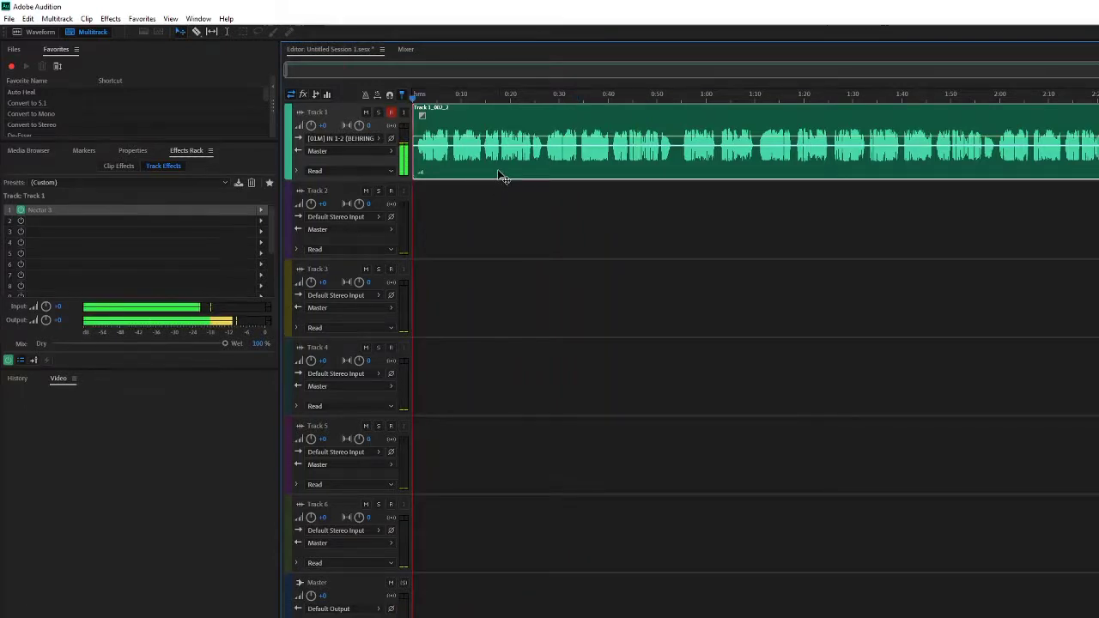
pyautogui.rightClick(499, 174)
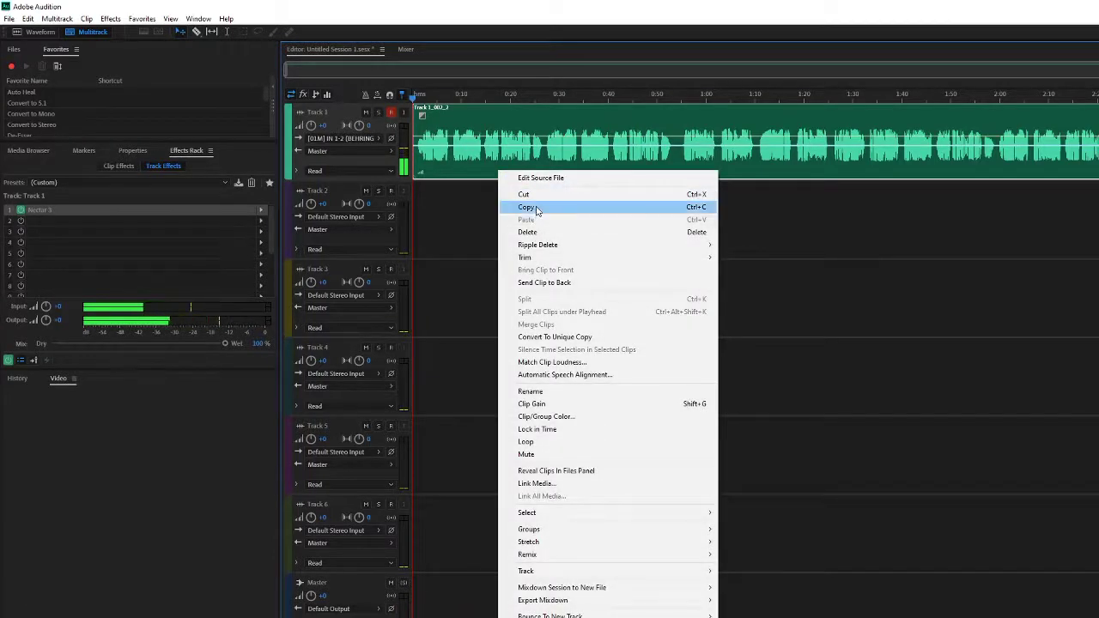
pyautogui.click(537, 212)
pyautogui.rightClick(477, 213)
pyautogui.click(495, 218)
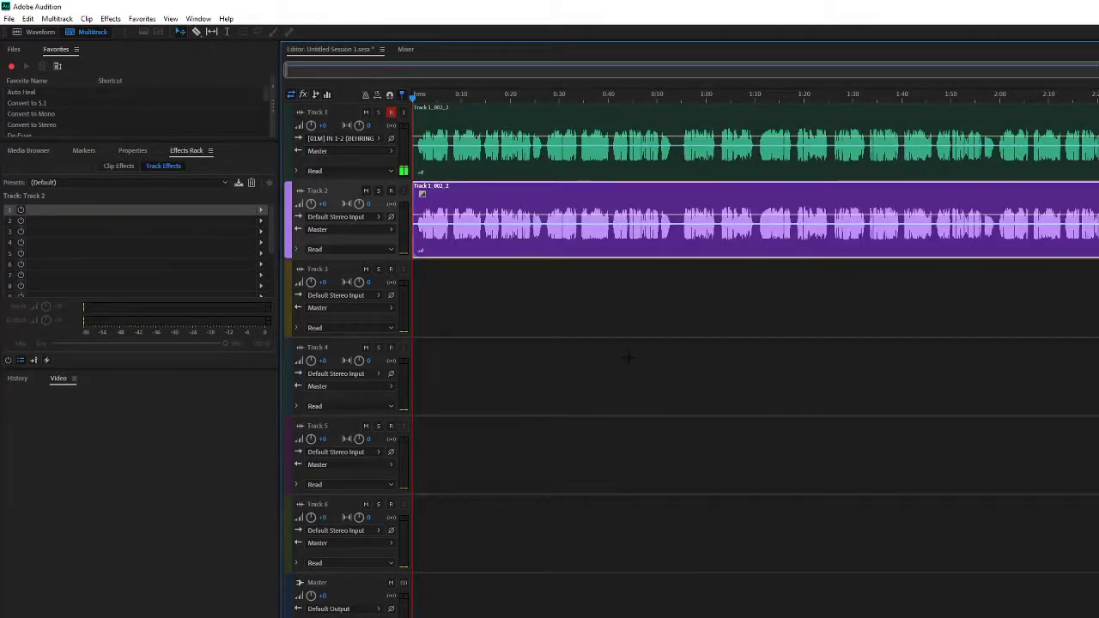
# Step: Insert the TAL-Reverb-4-64 VST in the first effect slot of Track 2
pyautogui.click(662, 157)
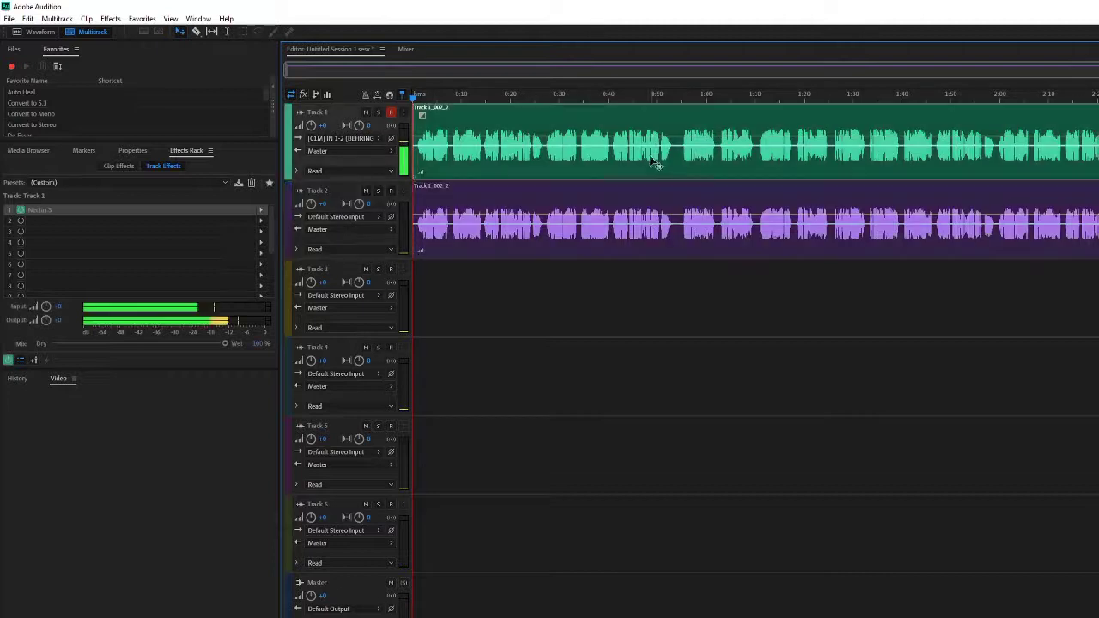
pyautogui.click(563, 207)
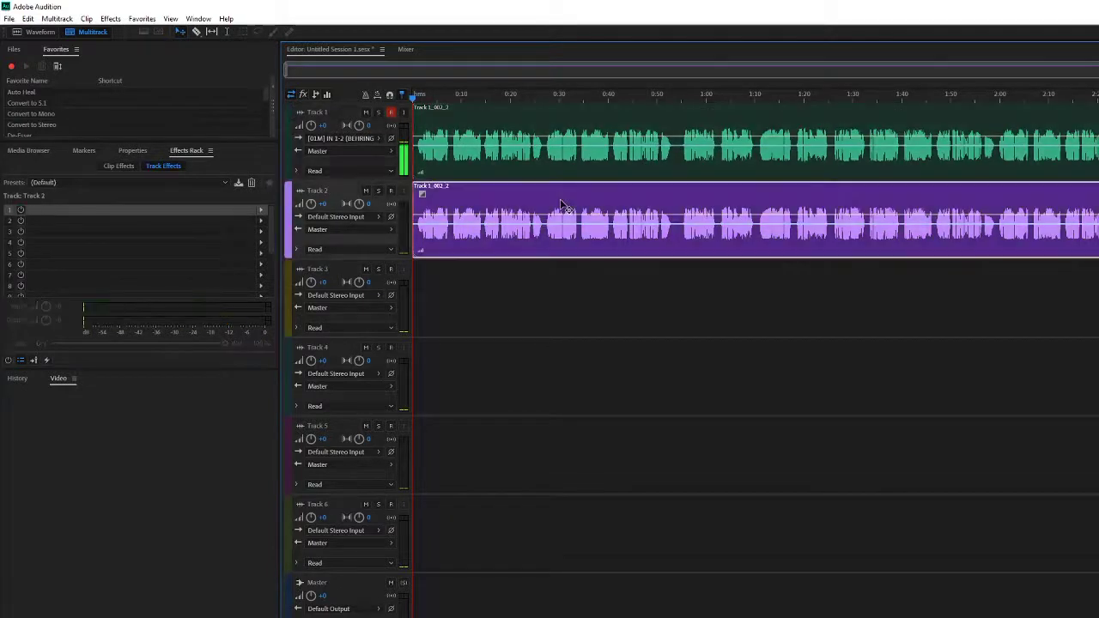
pyautogui.click(20, 210)
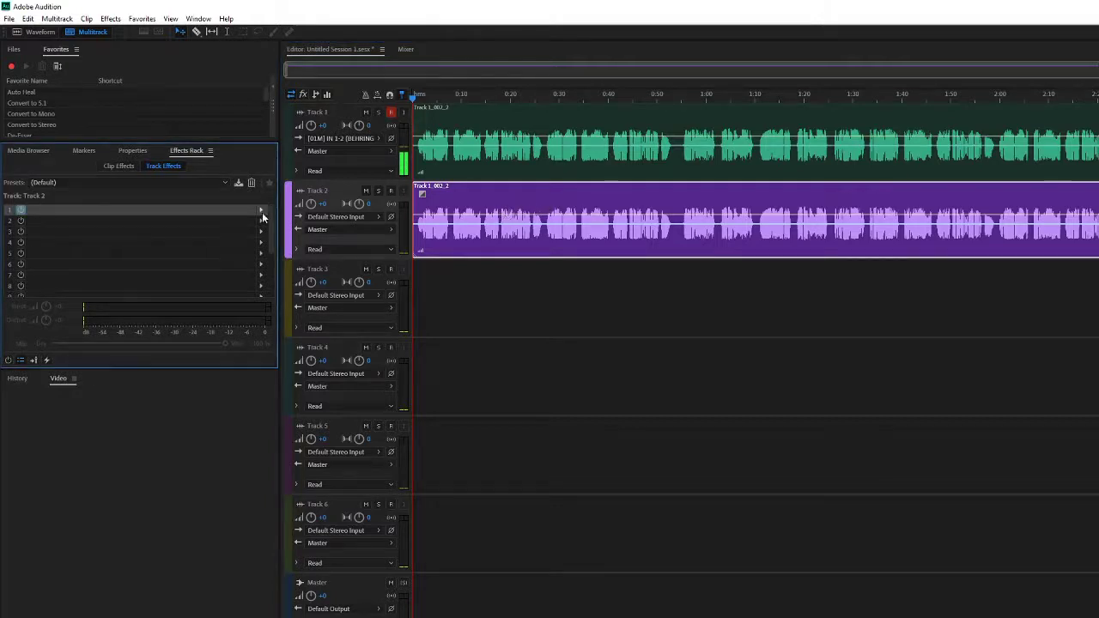
pyautogui.click(262, 212)
pyautogui.moveTo(335, 385)
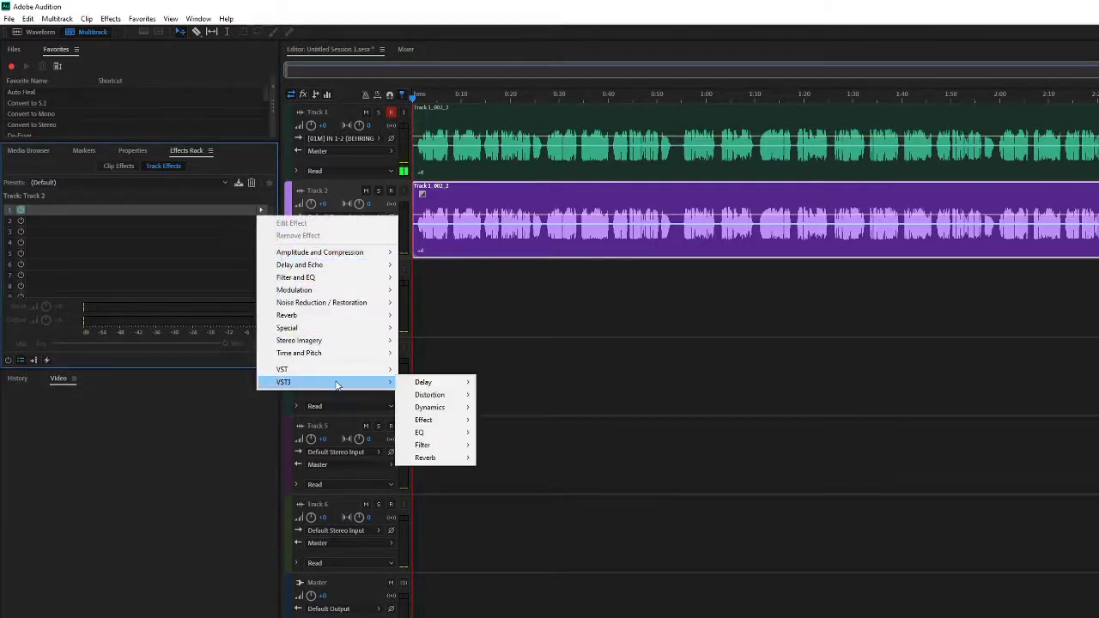
pyautogui.moveTo(446, 459)
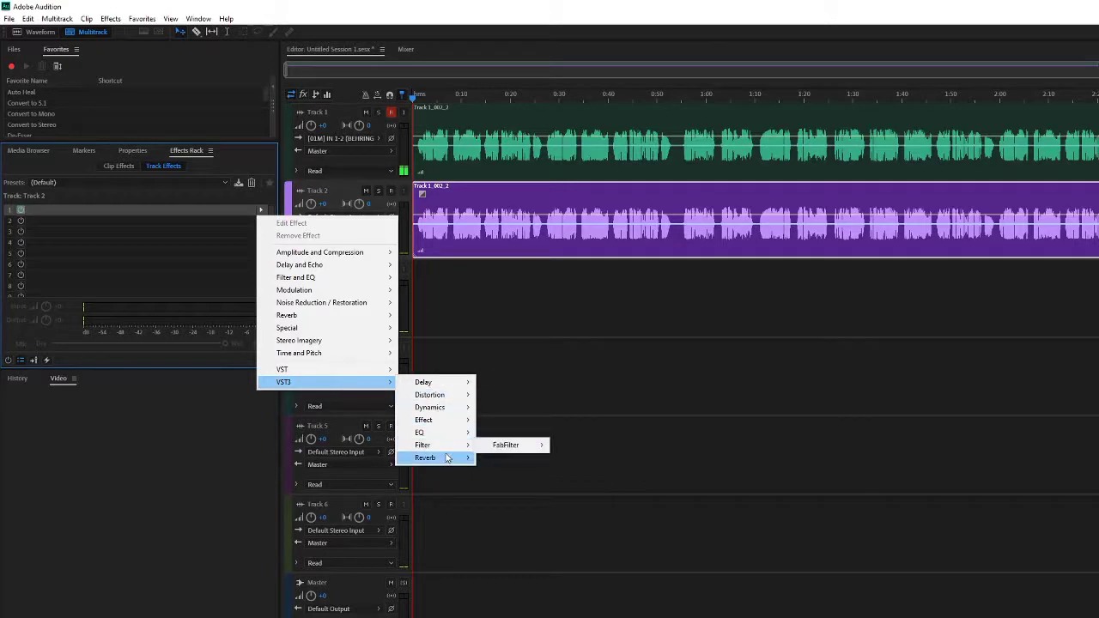
pyautogui.moveTo(458, 371)
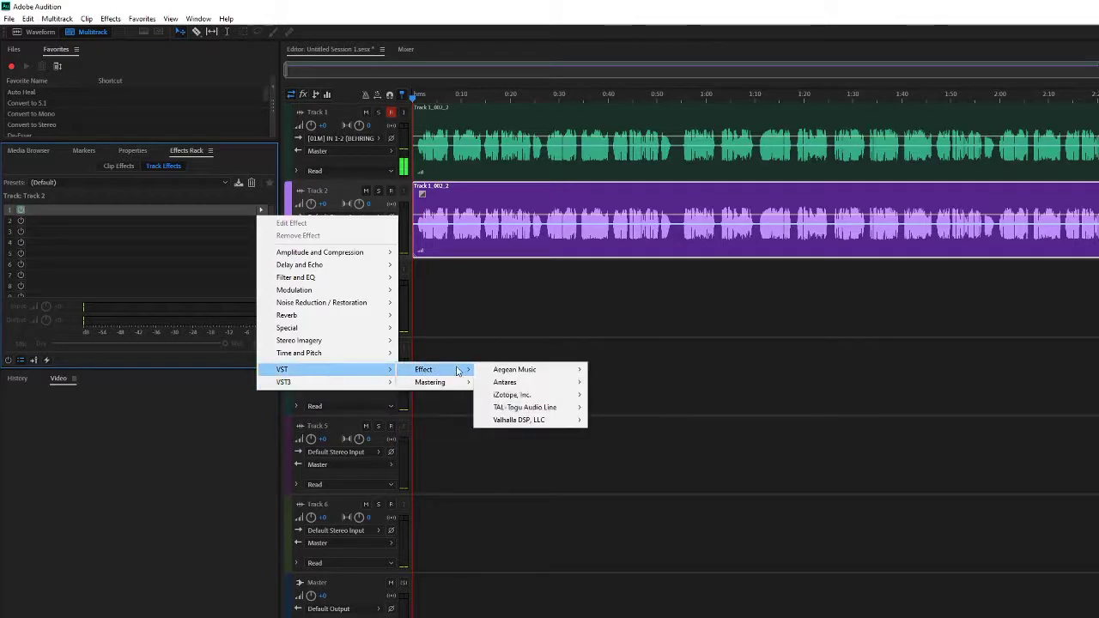
pyautogui.moveTo(534, 409)
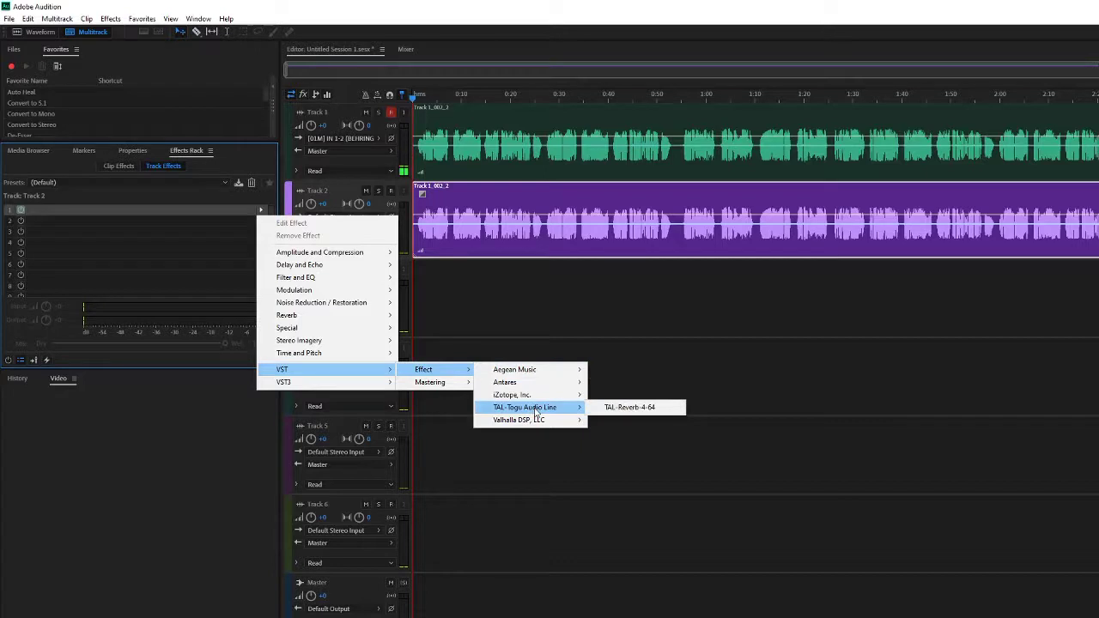
pyautogui.click(633, 409)
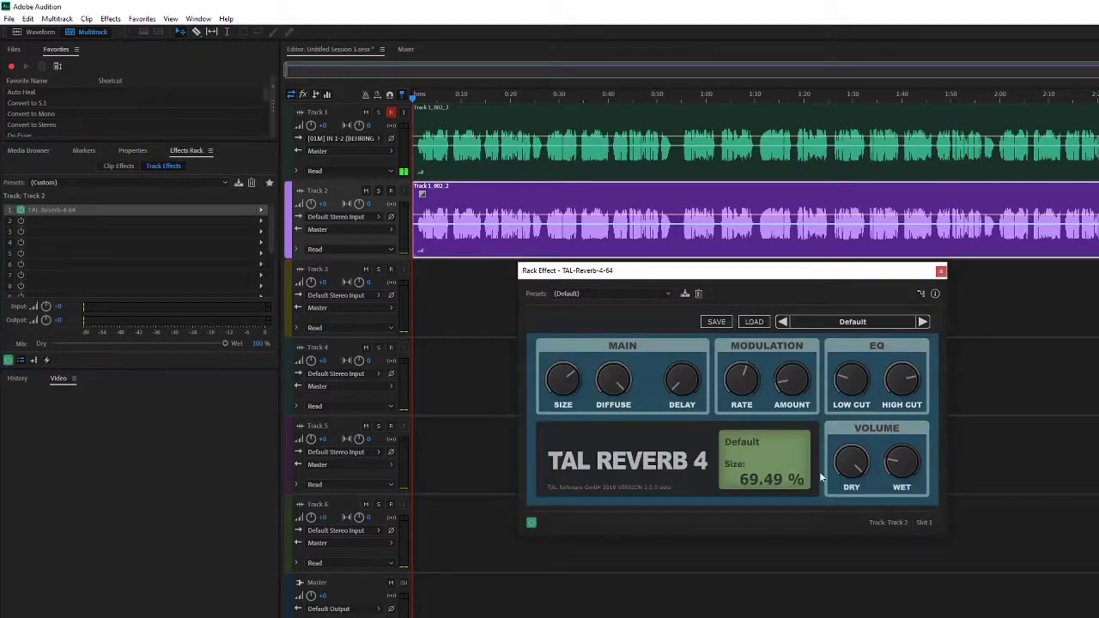
# Step: Play the session from about 0:04 and lower the Track 2 reverb's Dry volume to its minimum
pyautogui.click(435, 106)
pyautogui.press('space')
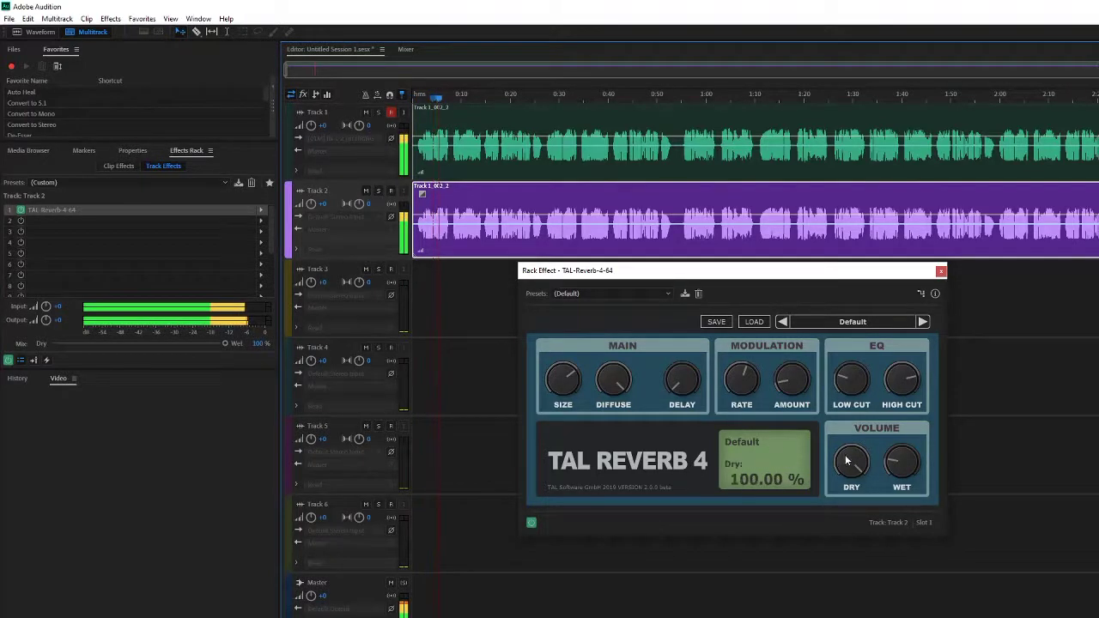
pyautogui.moveTo(846, 461); pyautogui.dragTo(795, 589)
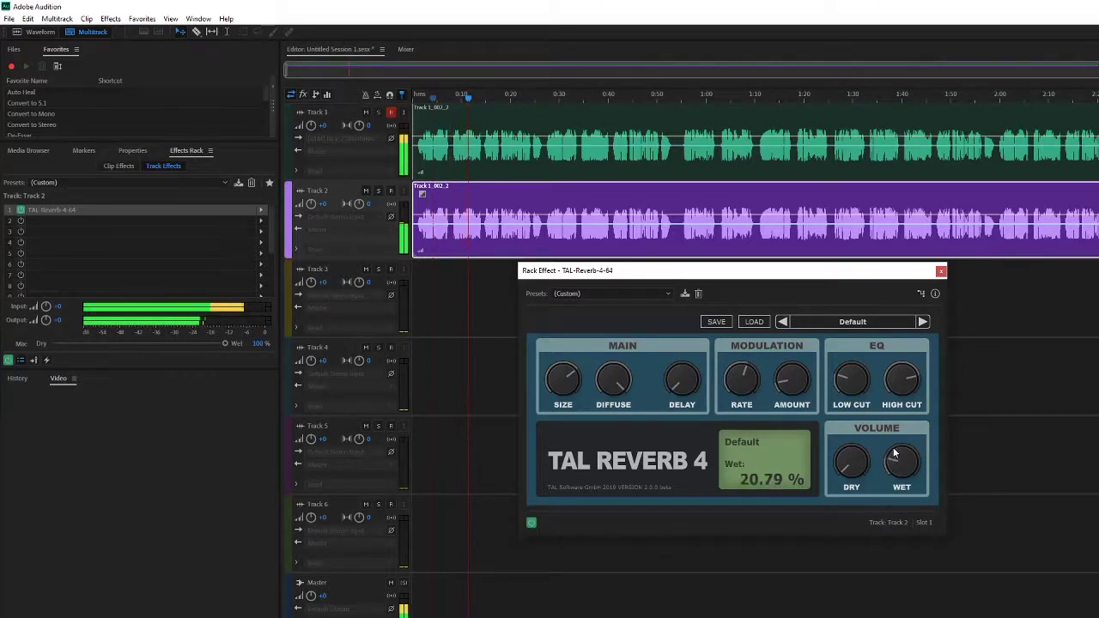
# Step: Raise the Wet volume of the Track 2 reverb to about 46% during playback
pyautogui.moveTo(894, 453); pyautogui.dragTo(920, 414)
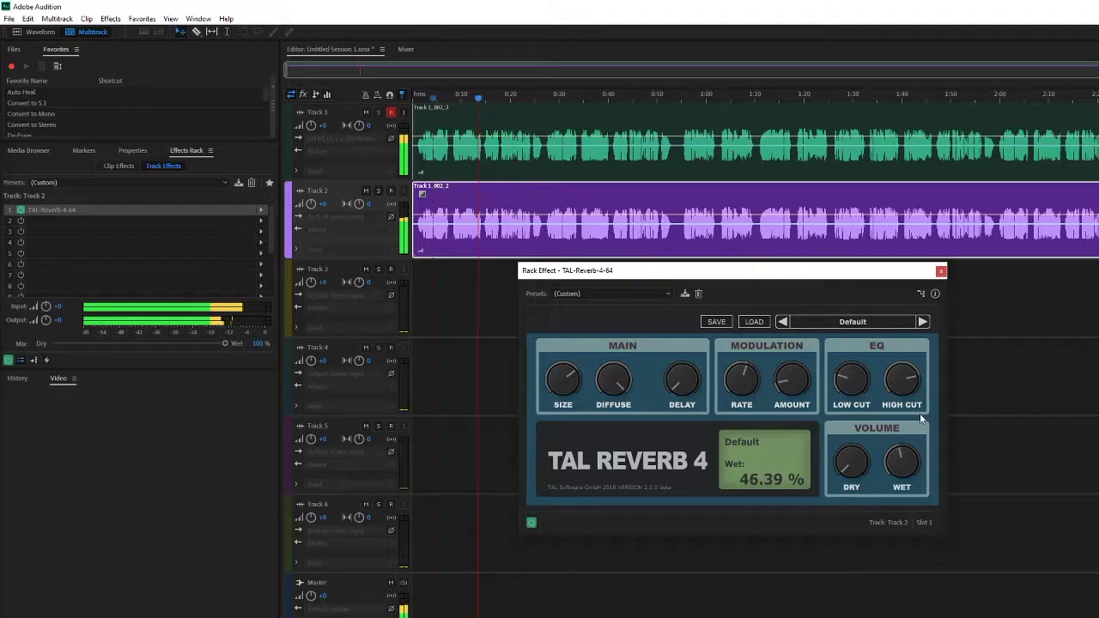
pyautogui.moveTo(829, 464)
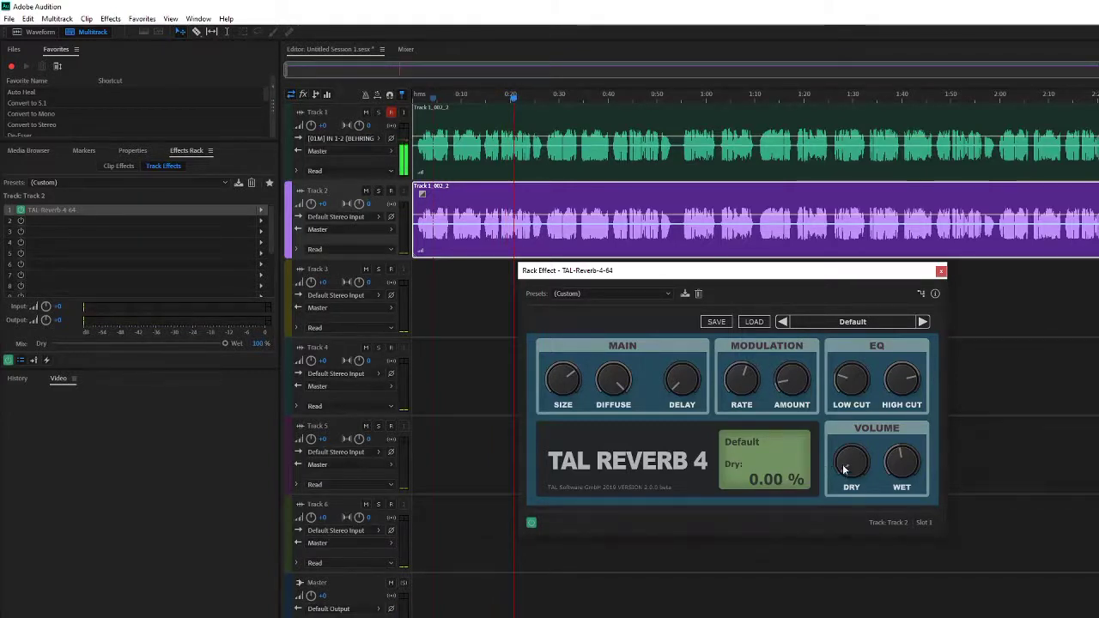
# Step: Raise the Track 2 reverb's Dry volume to 100%, mute Track 1 and audition Track 2 alone
pyautogui.moveTo(843, 469); pyautogui.dragTo(829, 433)
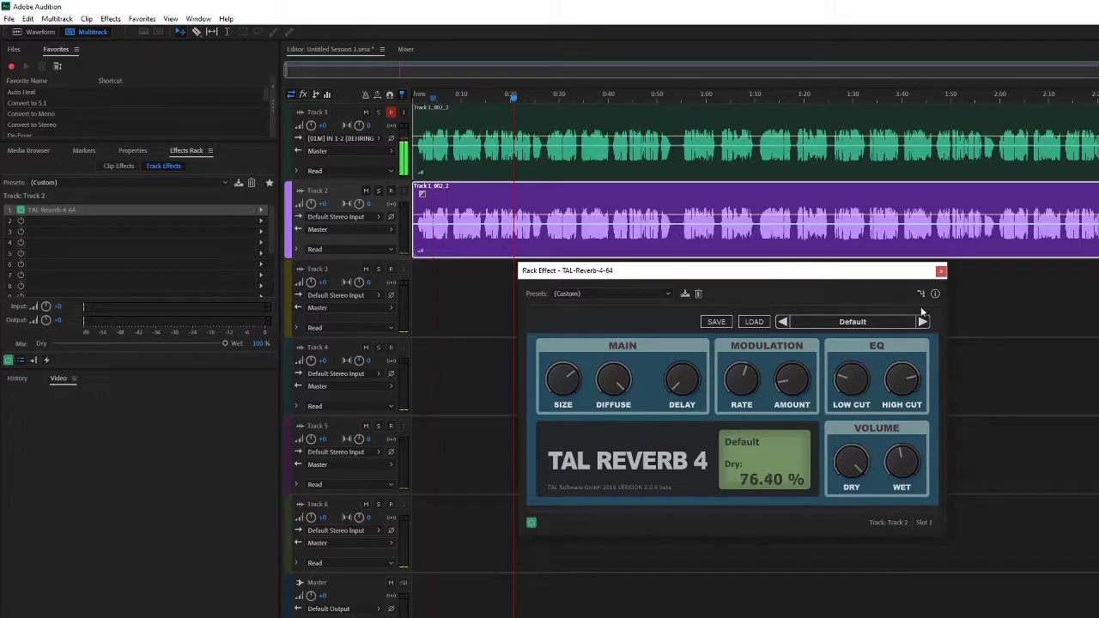
pyautogui.click(366, 113)
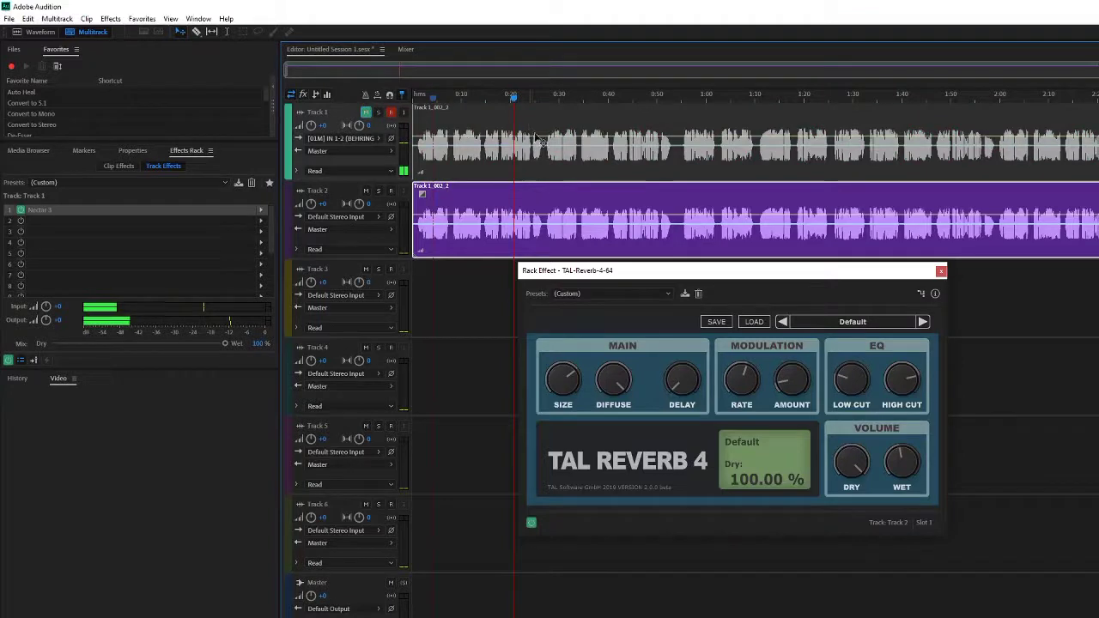
pyautogui.press('space')
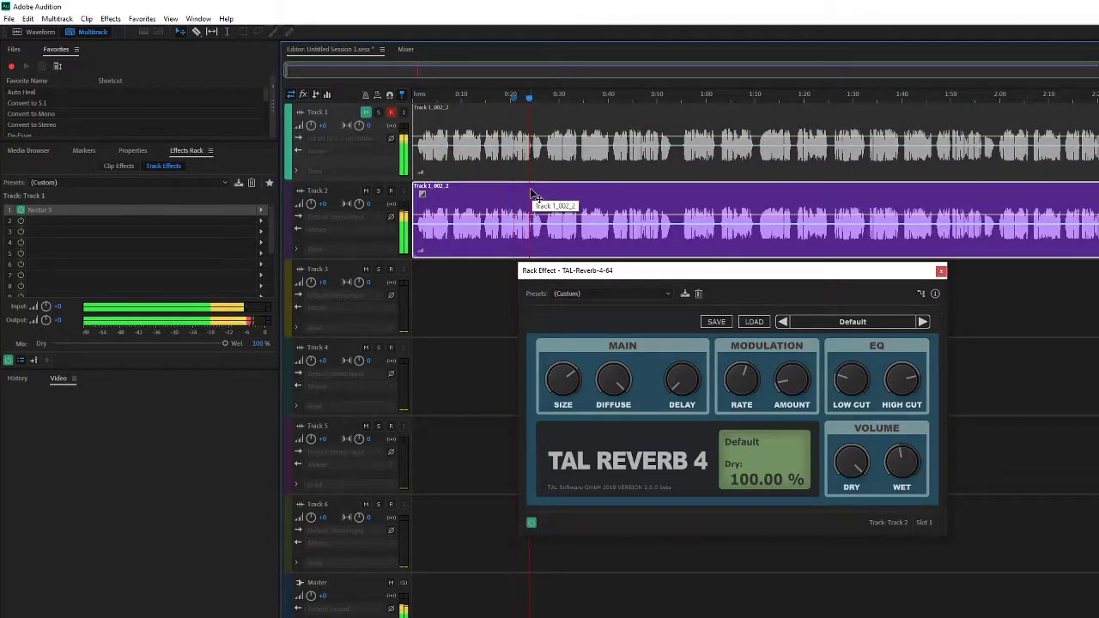
pyautogui.press('space')
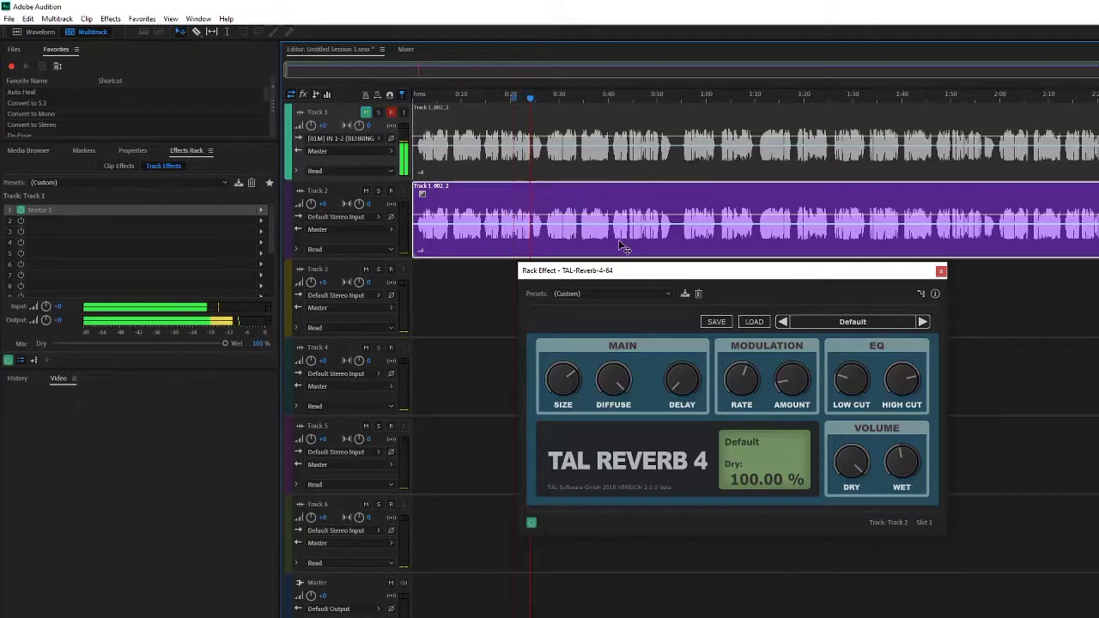
# Step: Set the Track 2 reverb's Dry volume to 0% and audition the reverb track from about 0:16
pyautogui.moveTo(859, 461); pyautogui.dragTo(604, 460)
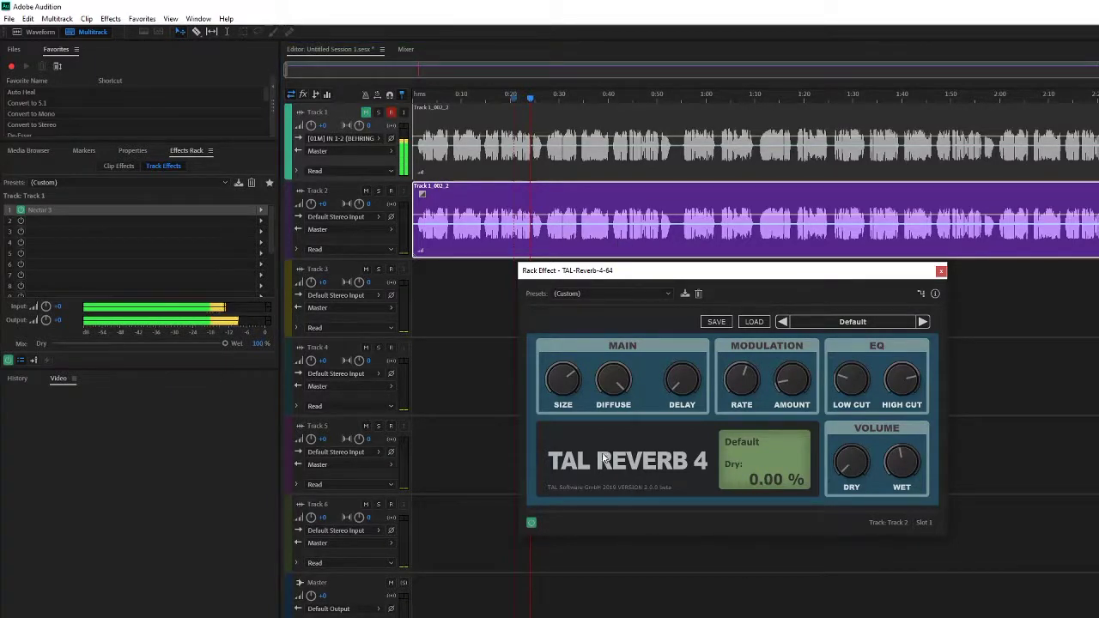
pyautogui.click(492, 94)
pyautogui.press('space')
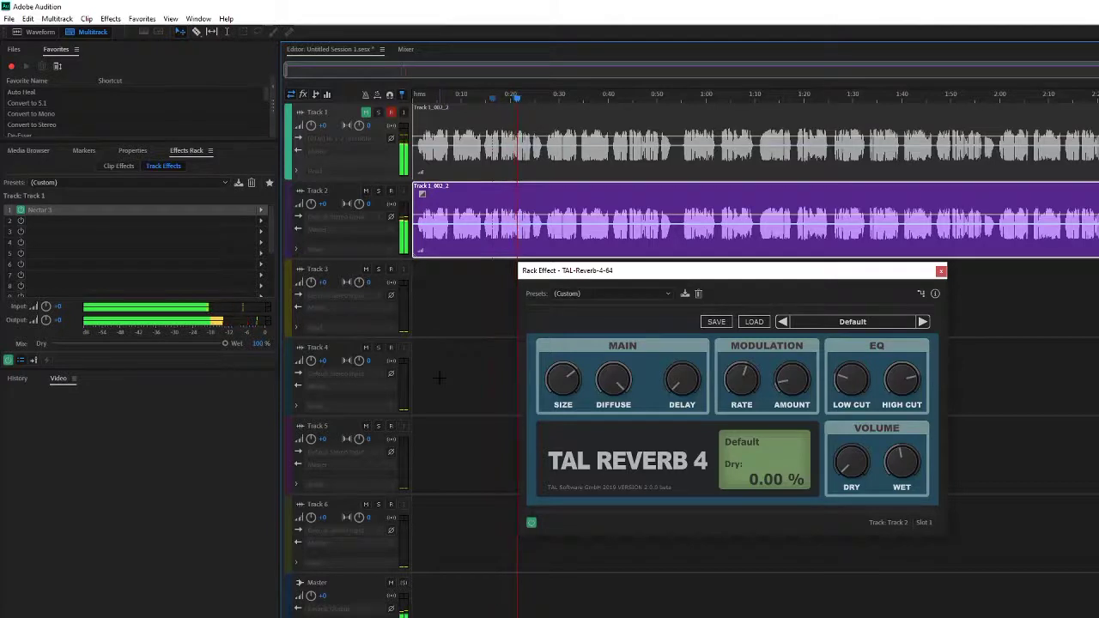
pyautogui.press('space')
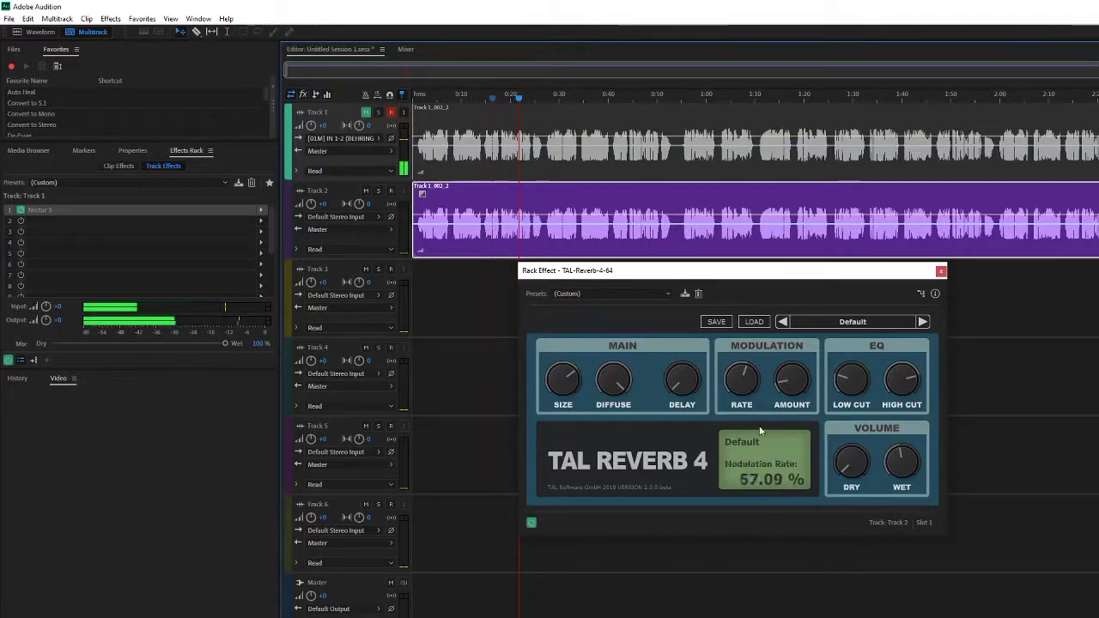
# Step: Unmute Track 1, play both tracks together, and move the reverb window away from the tracks
pyautogui.click(366, 112)
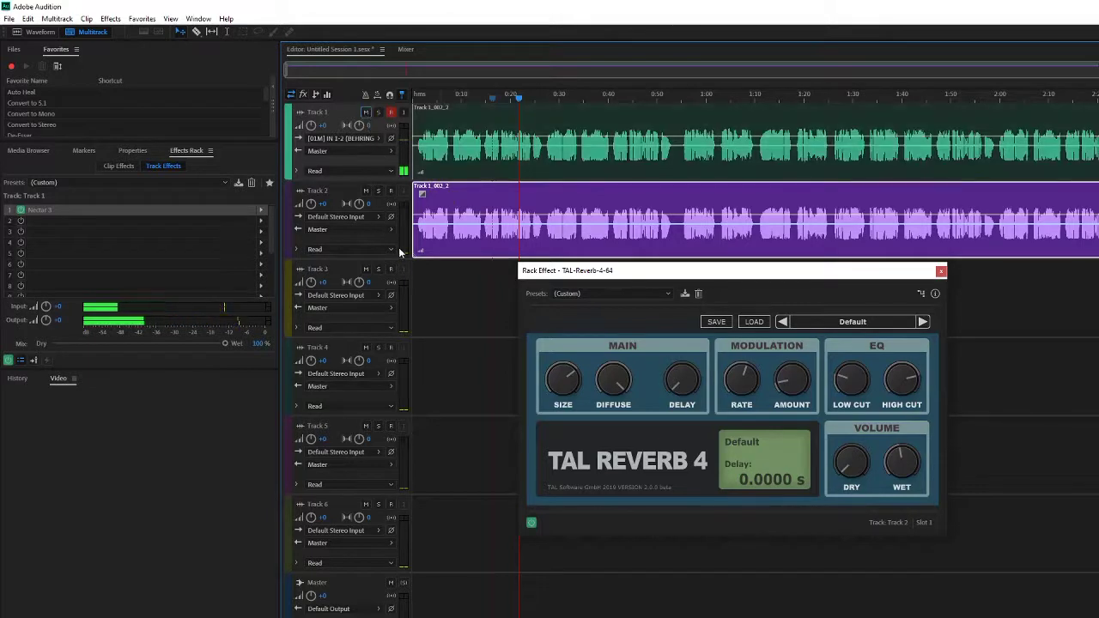
pyautogui.press('space')
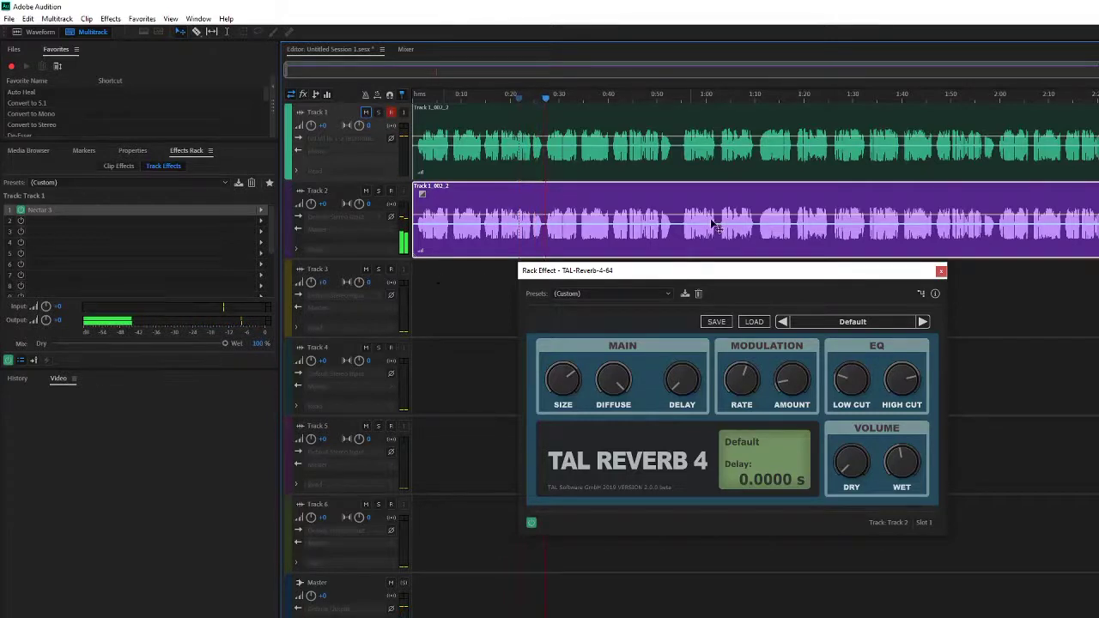
pyautogui.moveTo(732, 275); pyautogui.dragTo(1032, 348)
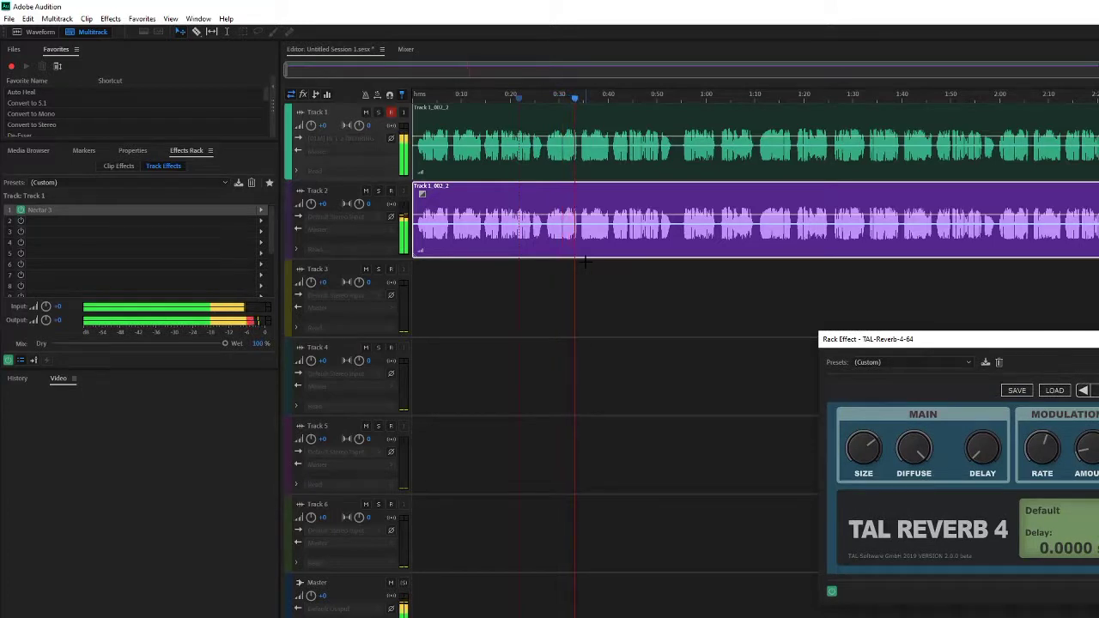
pyautogui.press('space')
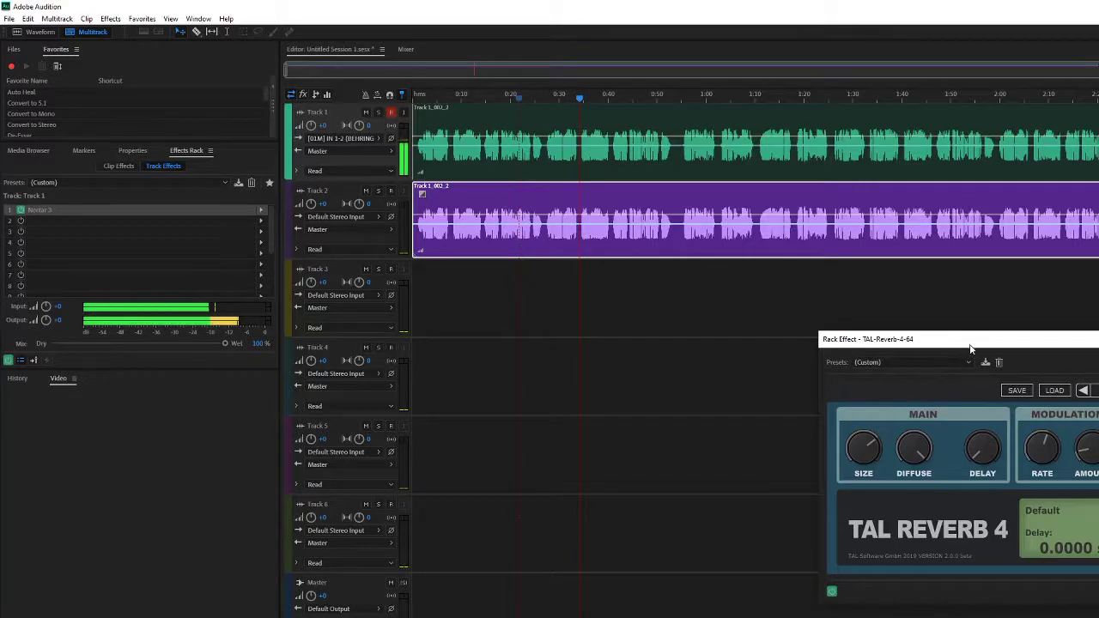
pyautogui.moveTo(971, 347); pyautogui.dragTo(989, 289)
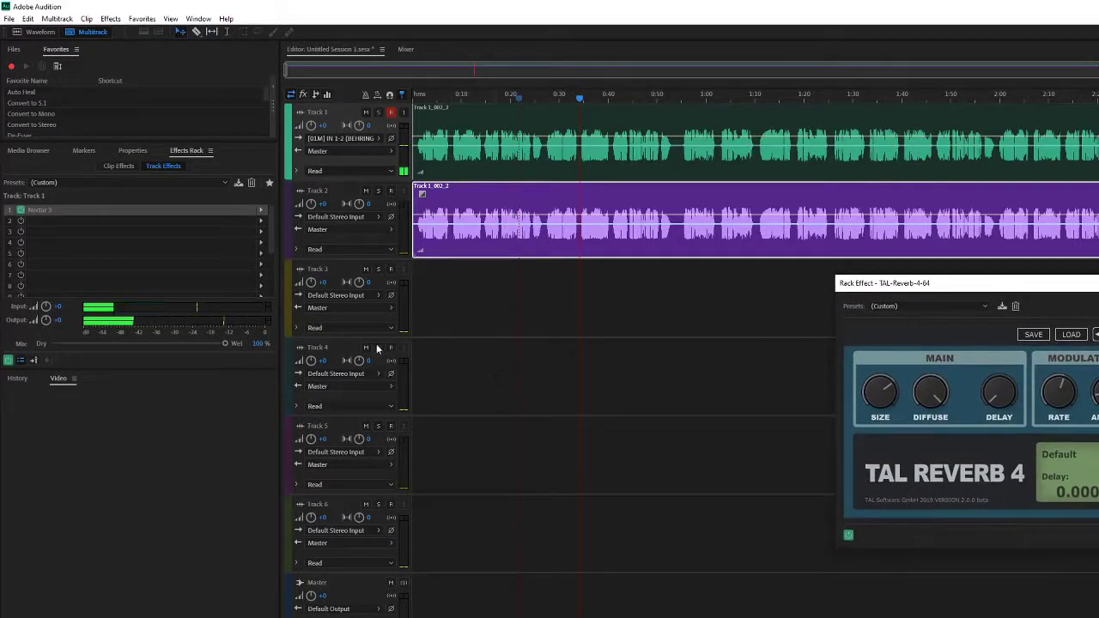
# Step: Insert the VST3 delay FabFilter Timeless 2 in the second effect slot of Track 1
pyautogui.click(86, 222)
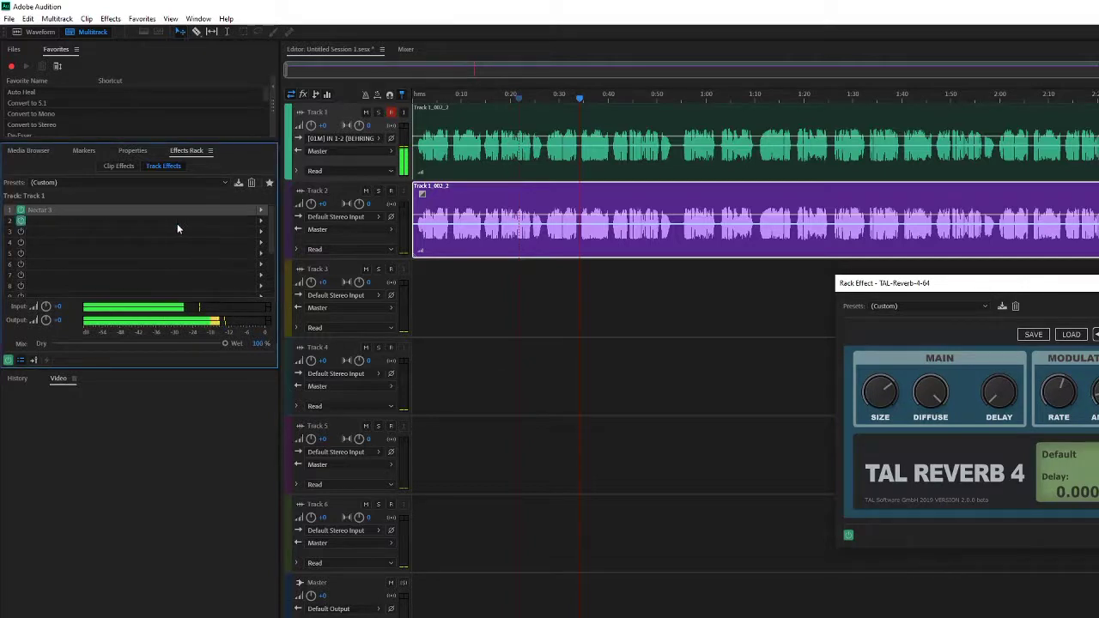
pyautogui.click(260, 222)
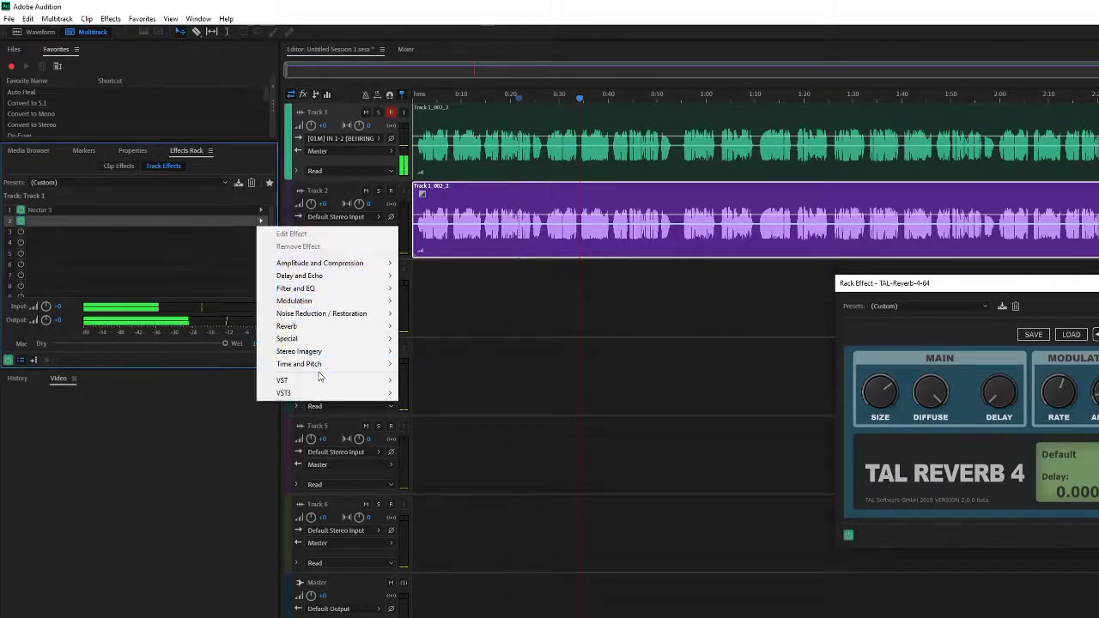
pyautogui.moveTo(319, 382)
pyautogui.moveTo(420, 383)
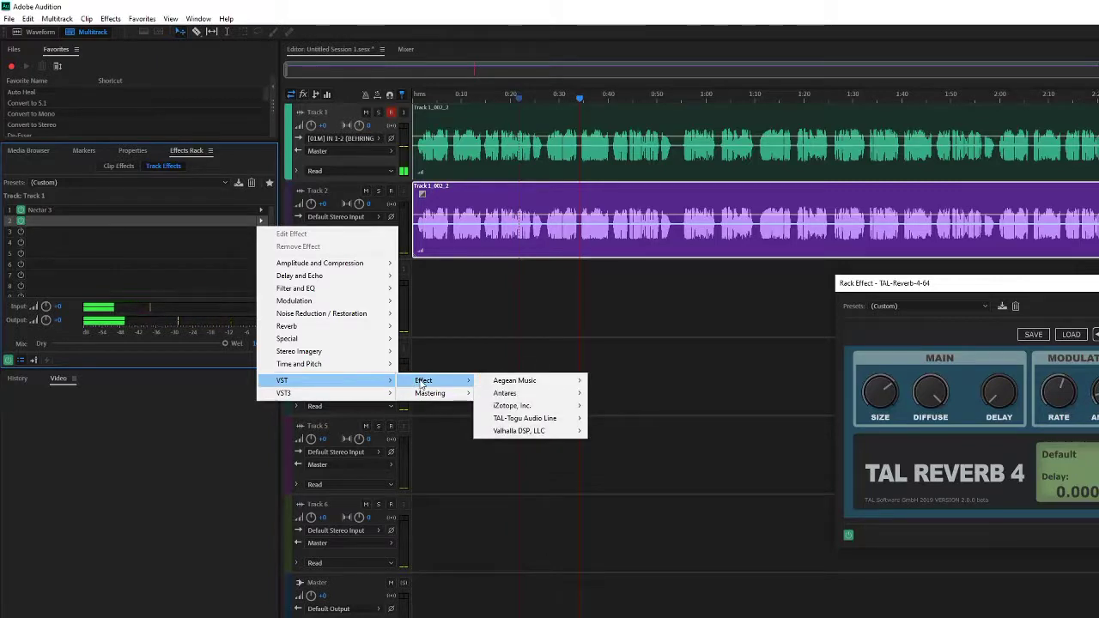
pyautogui.moveTo(526, 418)
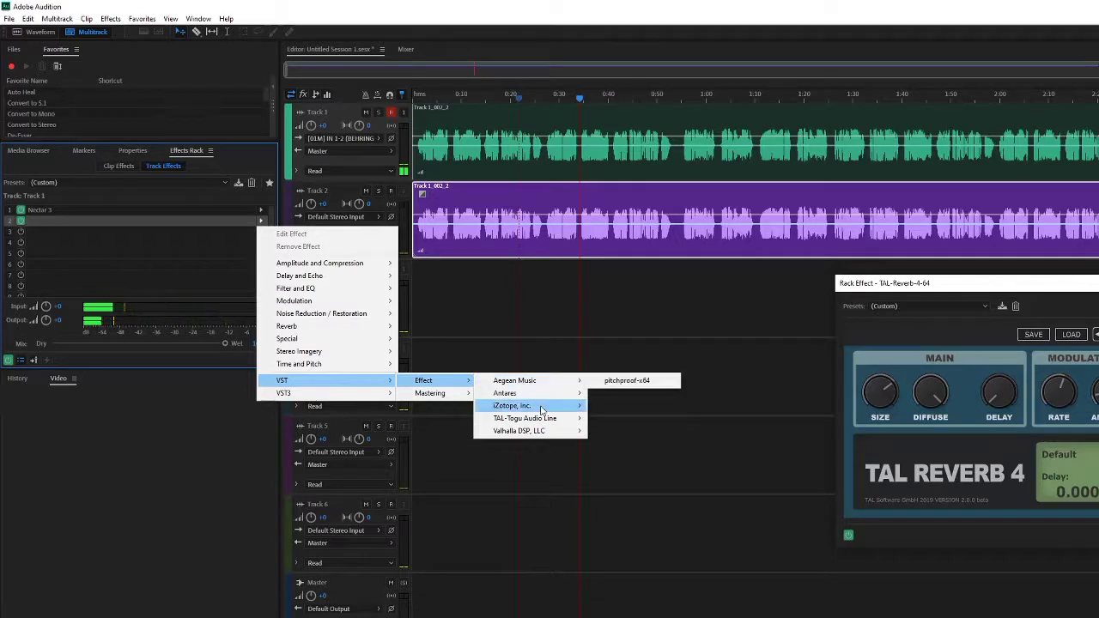
pyautogui.moveTo(457, 397)
pyautogui.moveTo(533, 393)
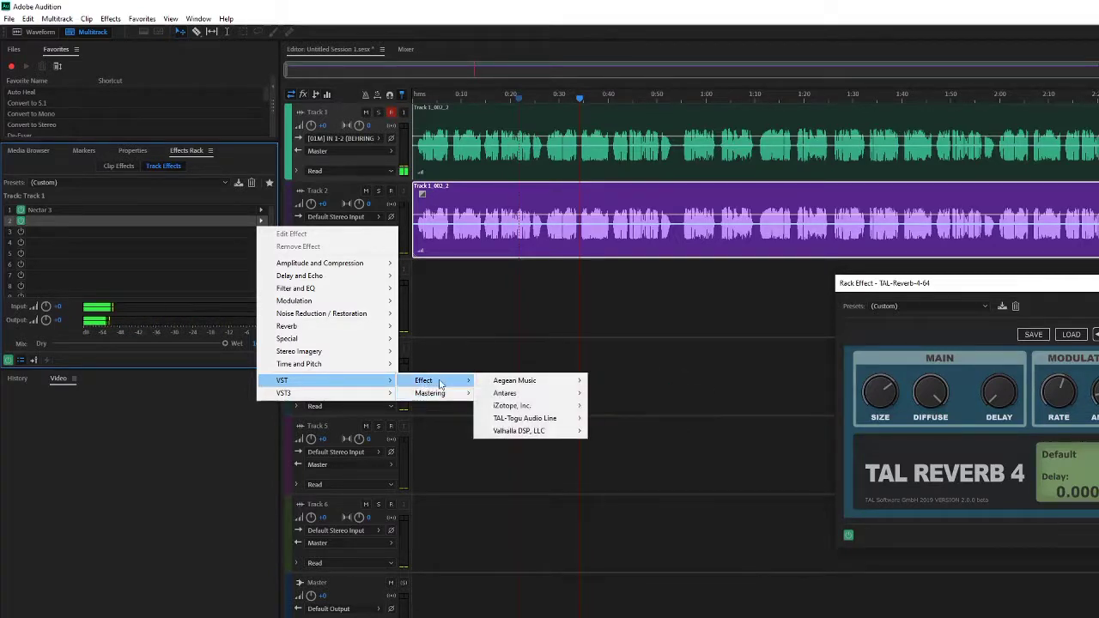
pyautogui.moveTo(377, 396)
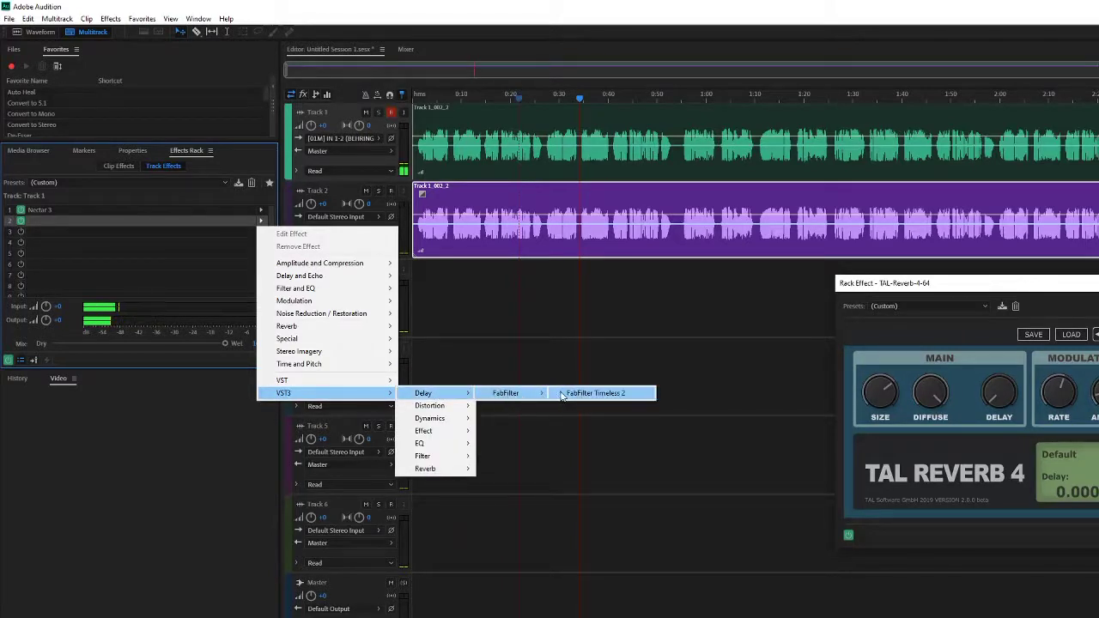
pyautogui.click(562, 395)
pyautogui.moveTo(788, 222); pyautogui.dragTo(513, 283)
# Step: Play the session, raise the filter 1 cutoff in Timeless 2, and close its effect window
pyautogui.press('space')
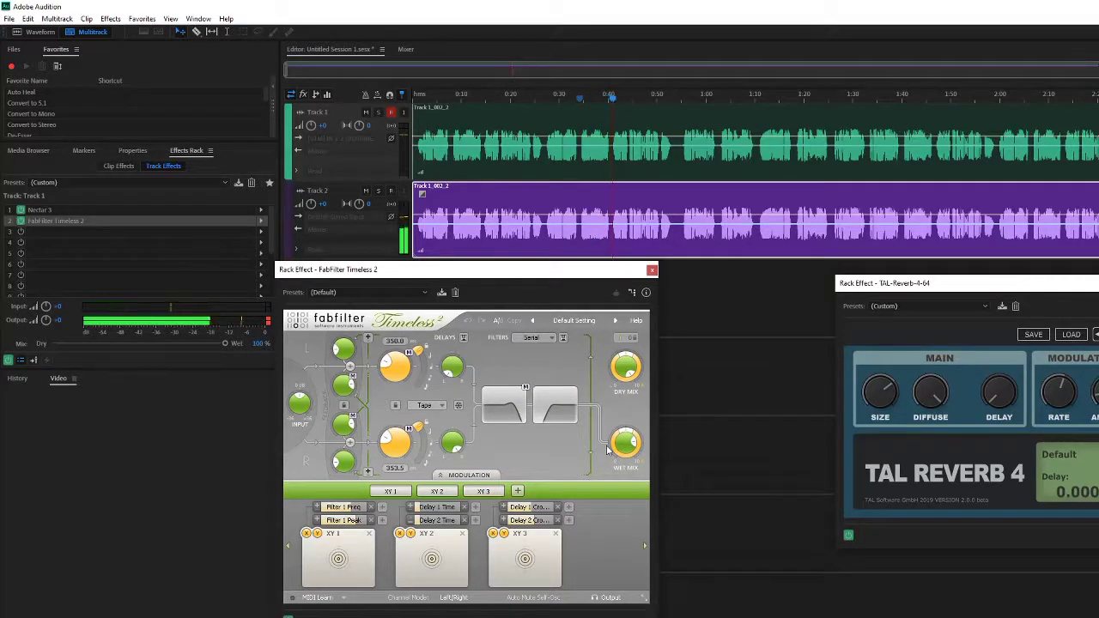
pyautogui.click(555, 405)
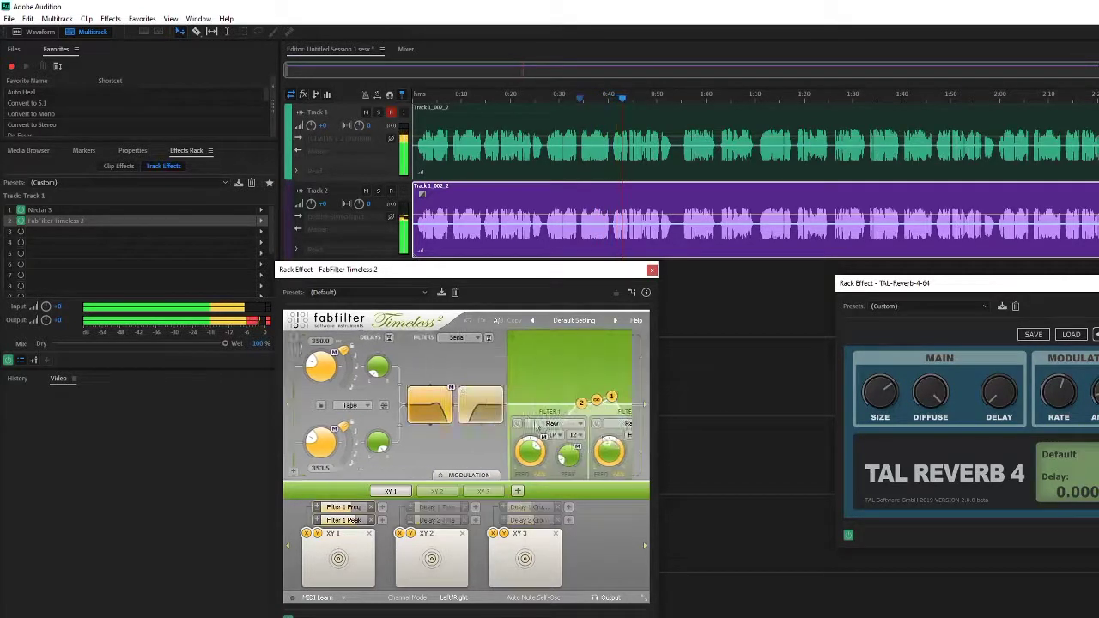
pyautogui.moveTo(573, 396); pyautogui.dragTo(591, 405)
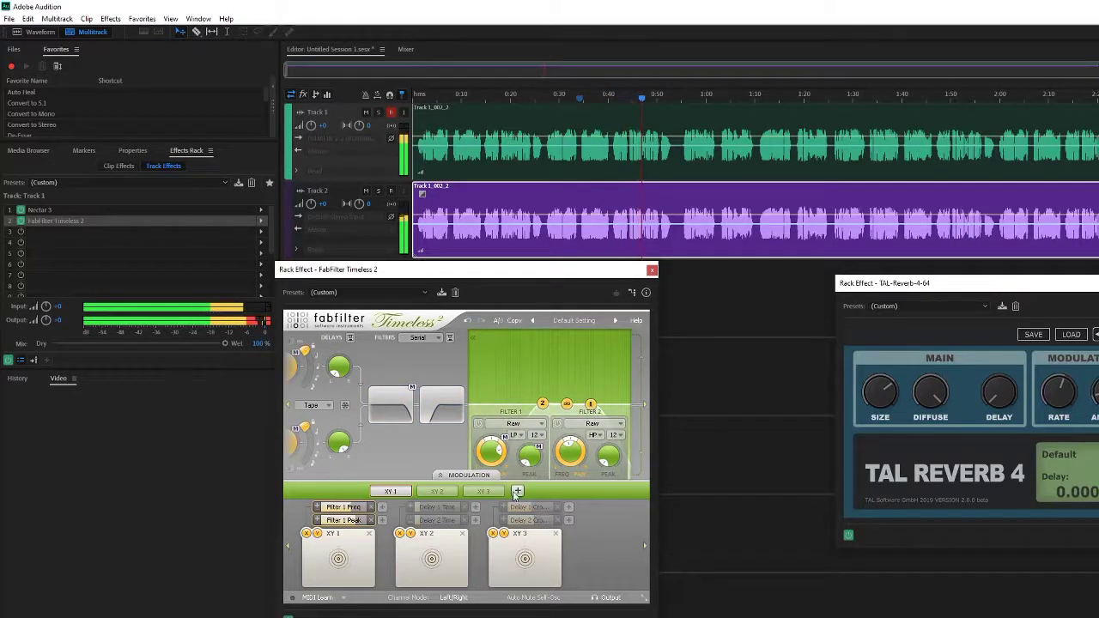
pyautogui.moveTo(607, 339)
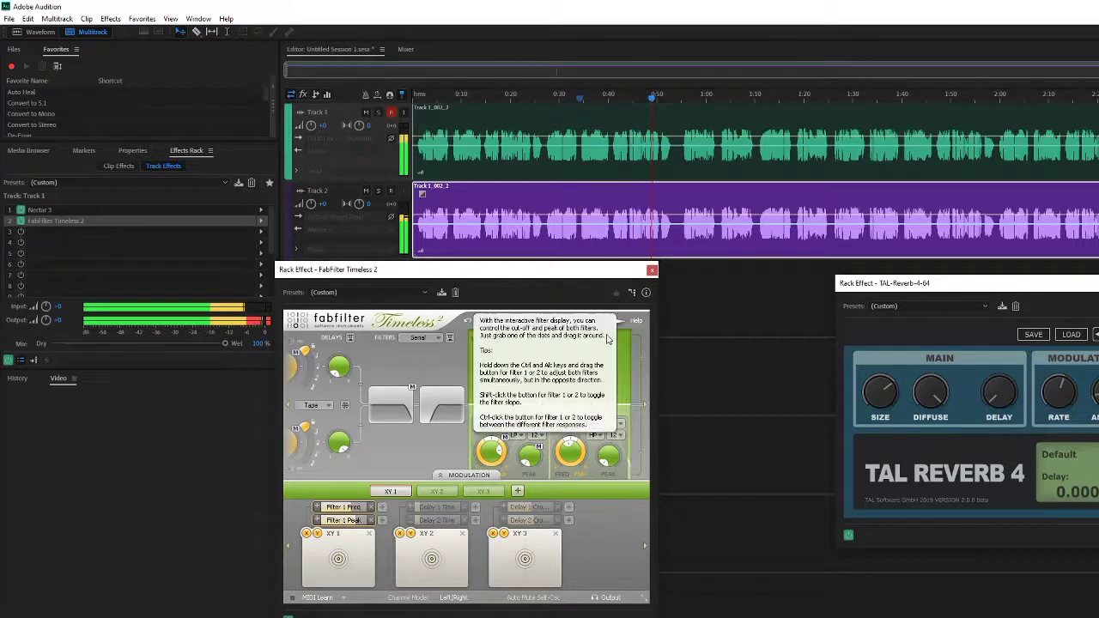
pyautogui.click(652, 269)
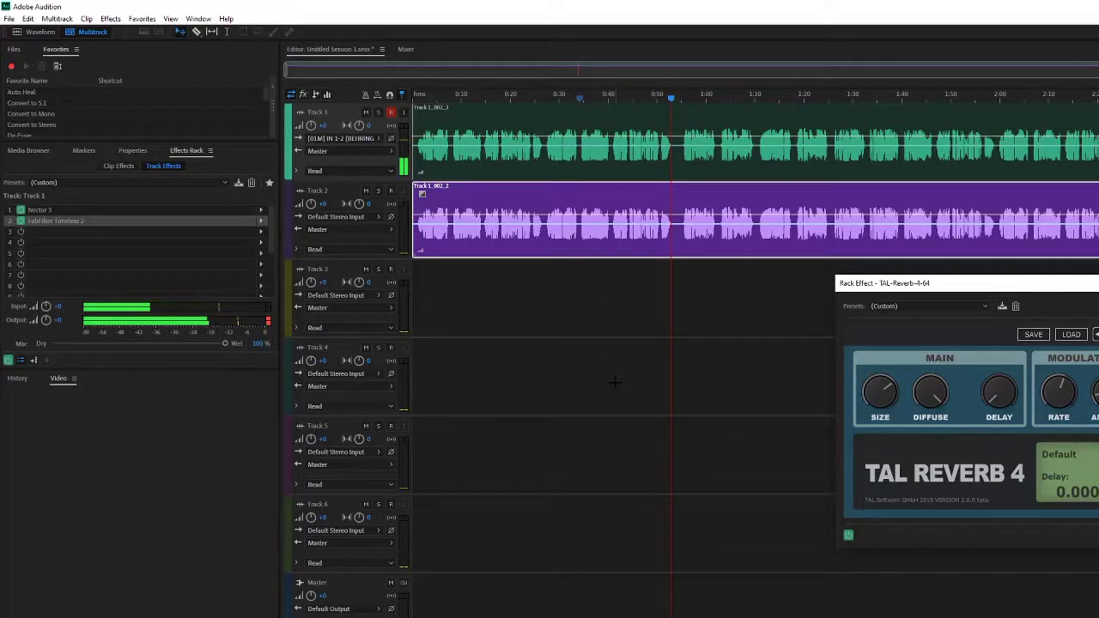
# Step: Insert the Tokyo Dawn Labs TDR Nova VST in the third effect slot of Track 1
pyautogui.click(36, 237)
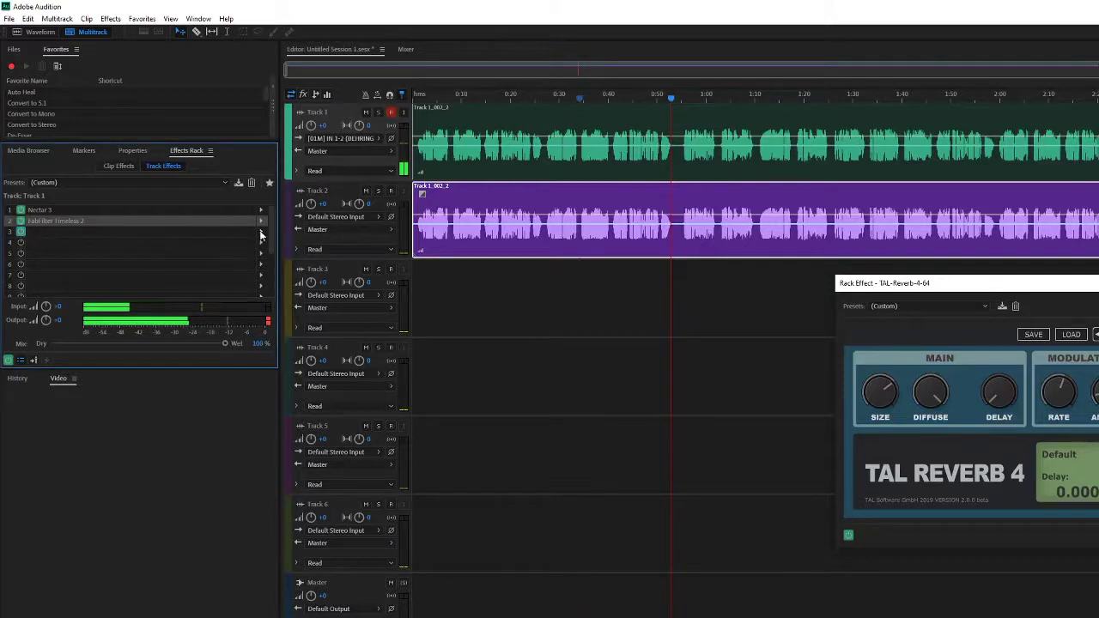
pyautogui.click(261, 232)
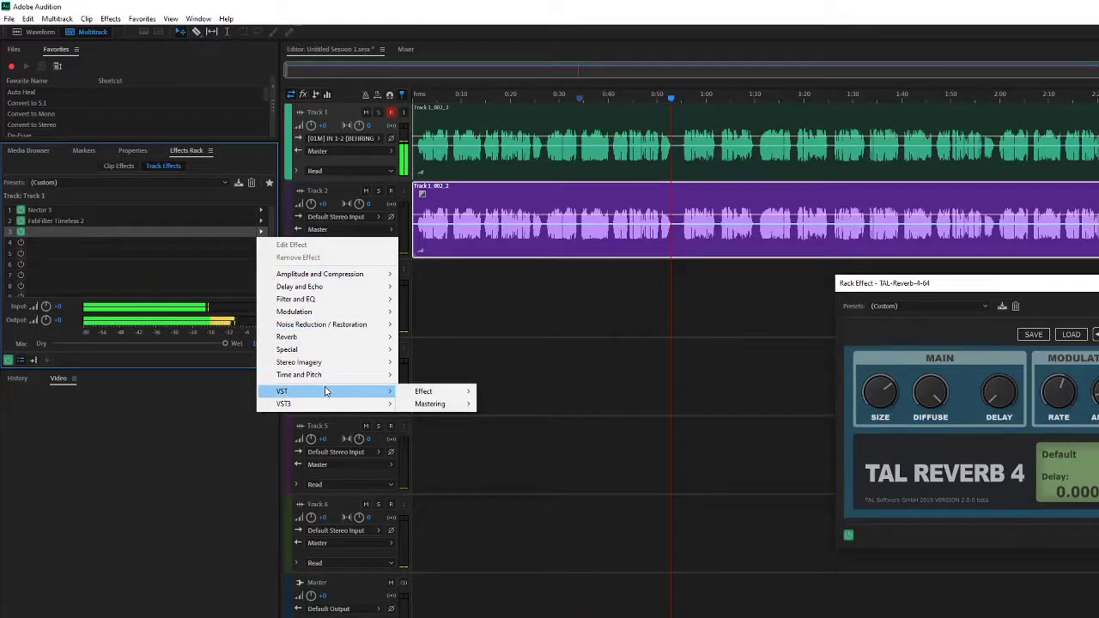
pyautogui.moveTo(433, 404)
pyautogui.moveTo(544, 407)
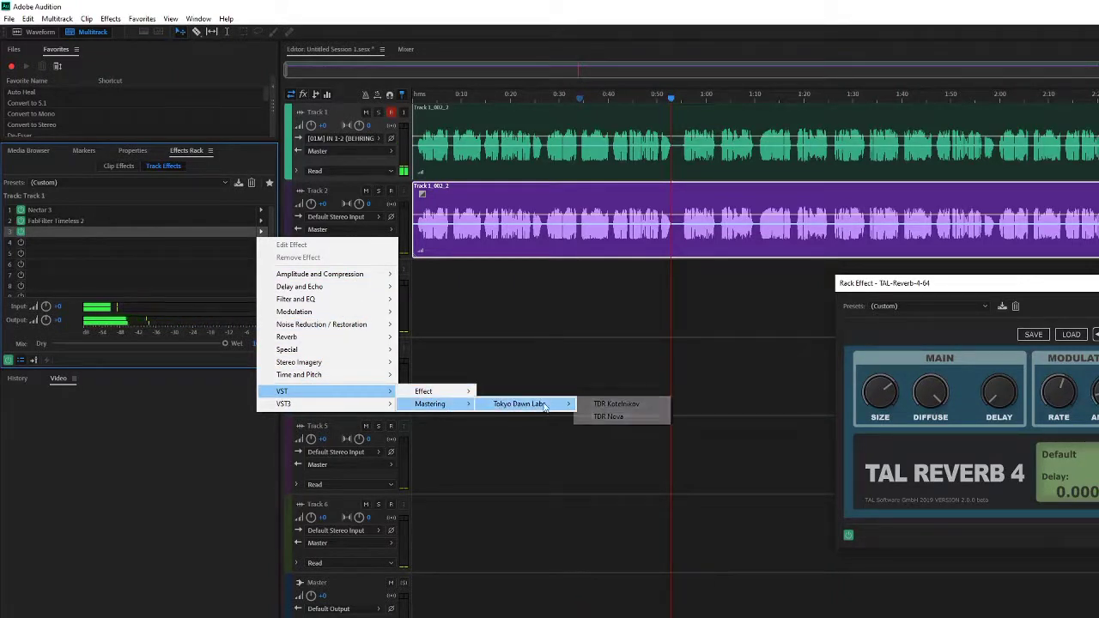
pyautogui.click(612, 417)
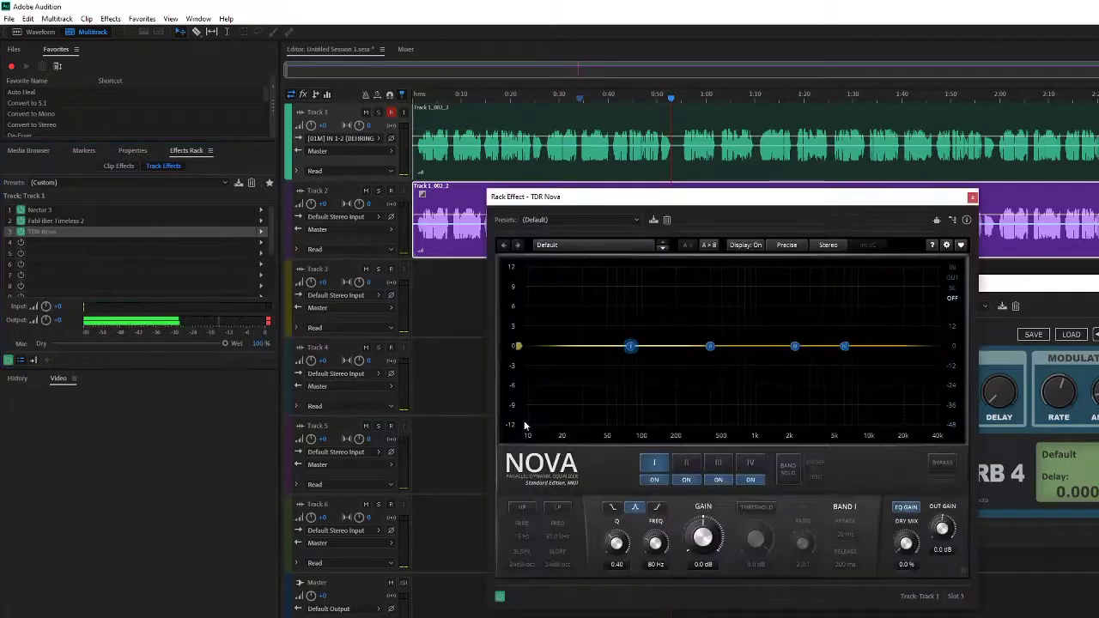
# Step: Enable TDR Nova's high-pass filter at 162 Hz and low-pass filter at 7.6 kHz during playback, and close its window
pyautogui.click(522, 507)
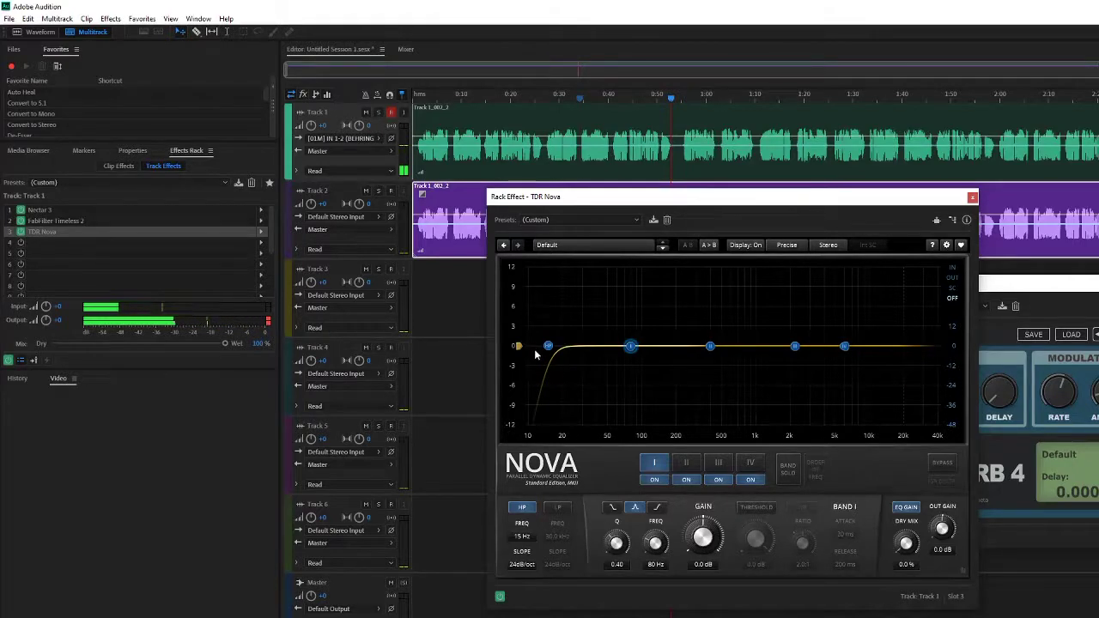
pyautogui.moveTo(548, 346); pyautogui.dragTo(647, 346)
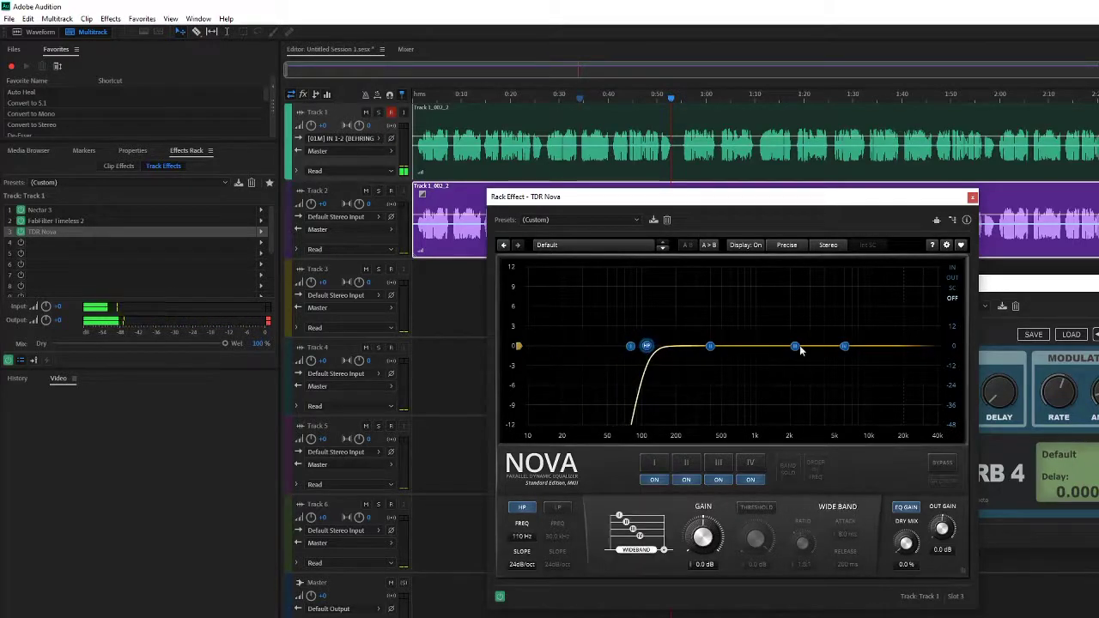
pyautogui.click(566, 510)
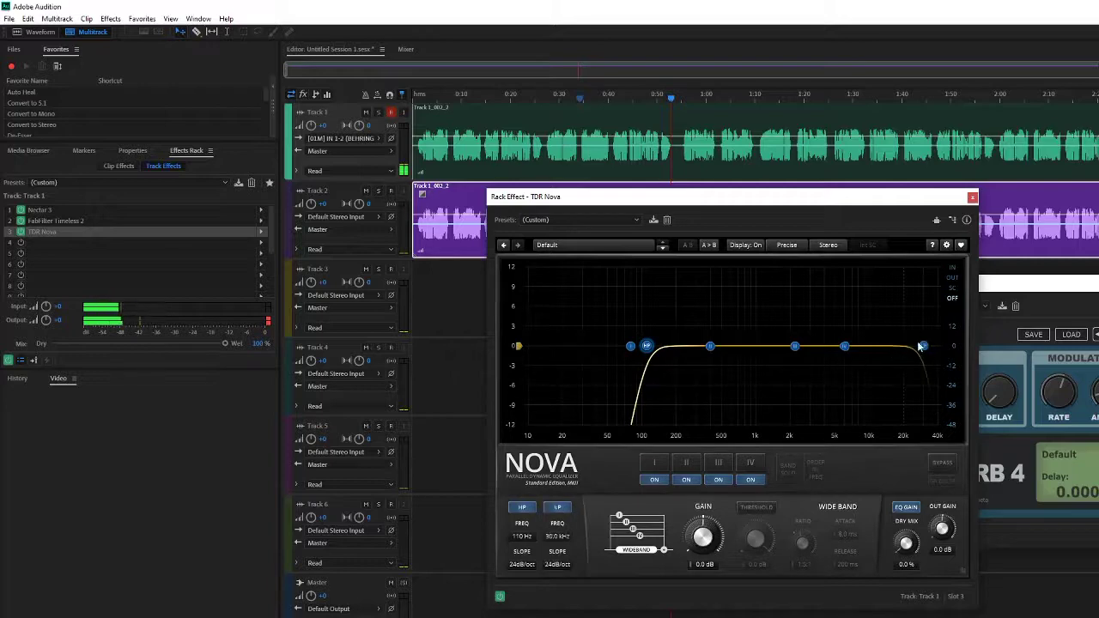
pyautogui.moveTo(922, 346); pyautogui.dragTo(853, 365)
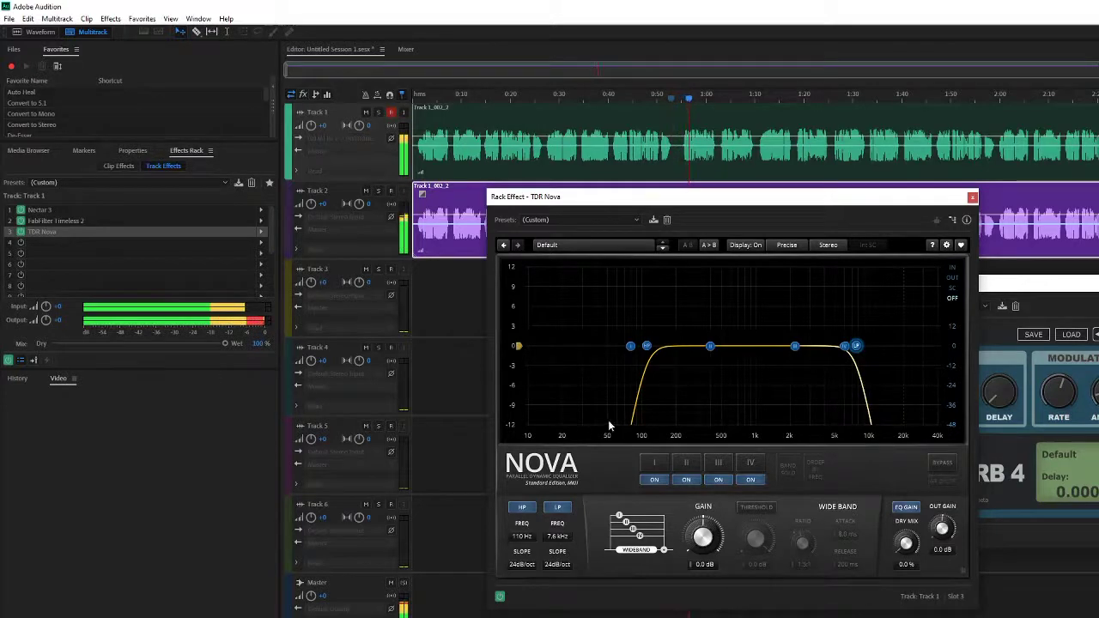
pyautogui.moveTo(646, 352); pyautogui.dragTo(665, 354)
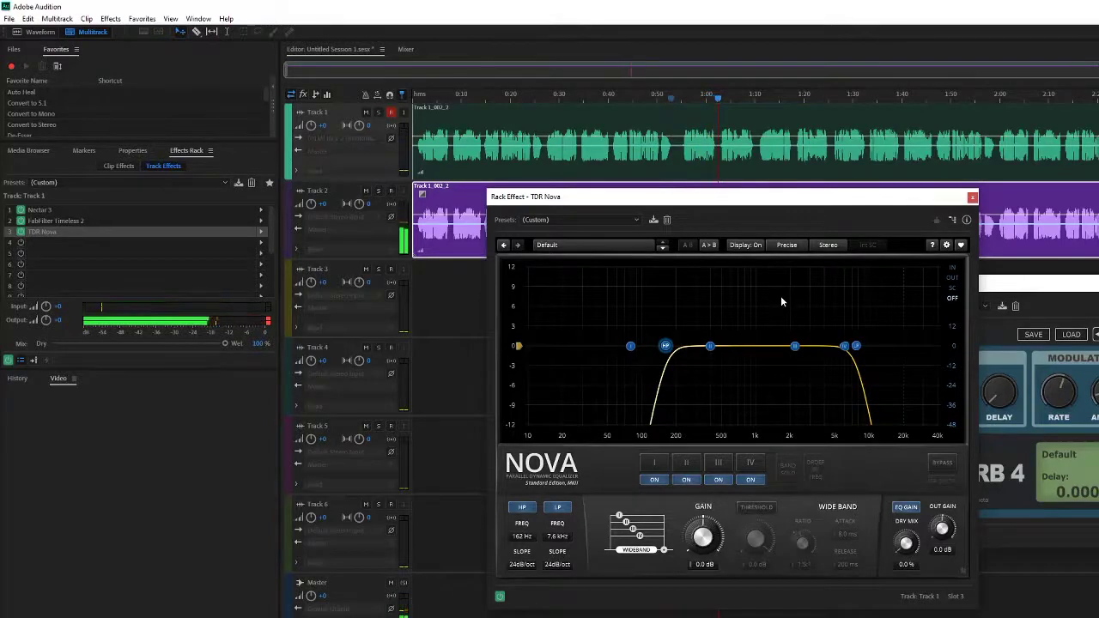
pyautogui.click(973, 199)
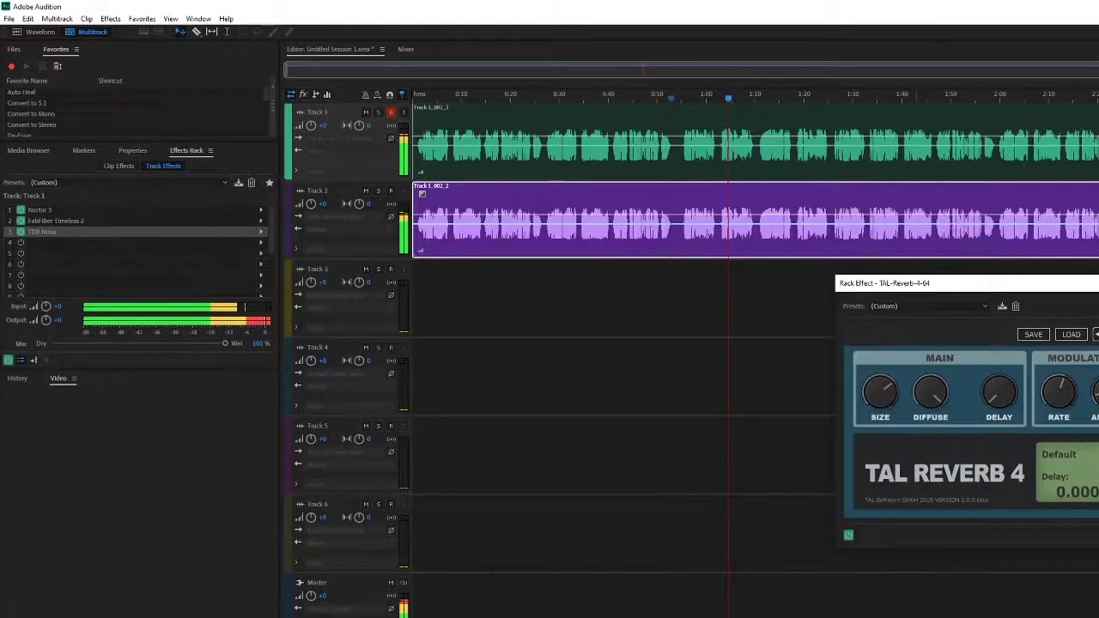
# Step: Reopen Timeless 2 on Track 1, raise the filter 2 high-pass frequency close to filter 1's during playback, and close its window
pyautogui.doubleClick(124, 221)
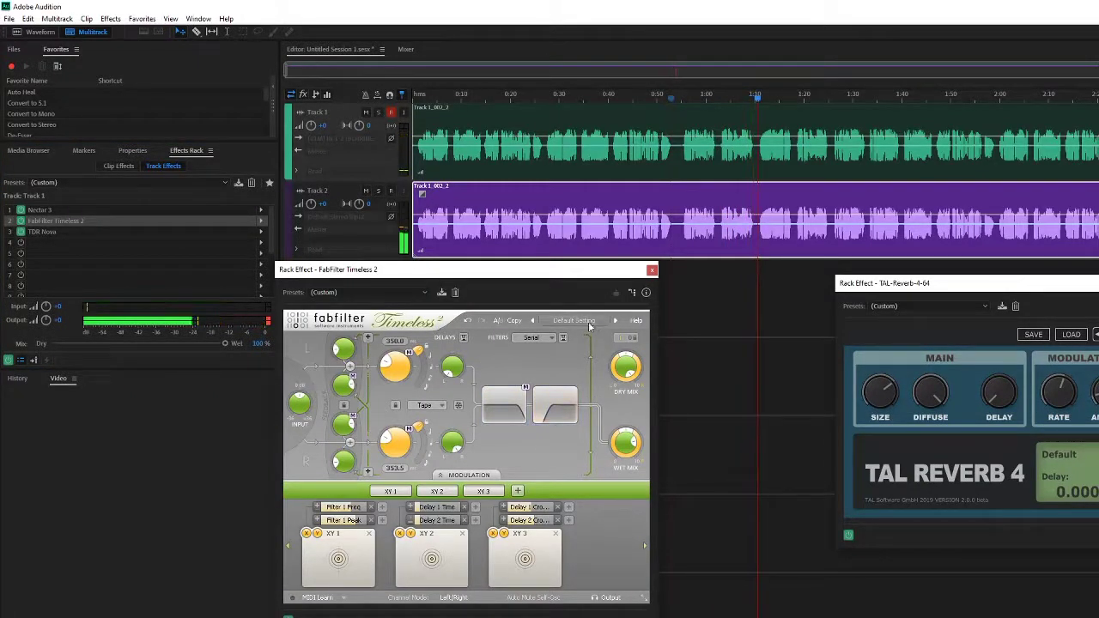
pyautogui.click(504, 416)
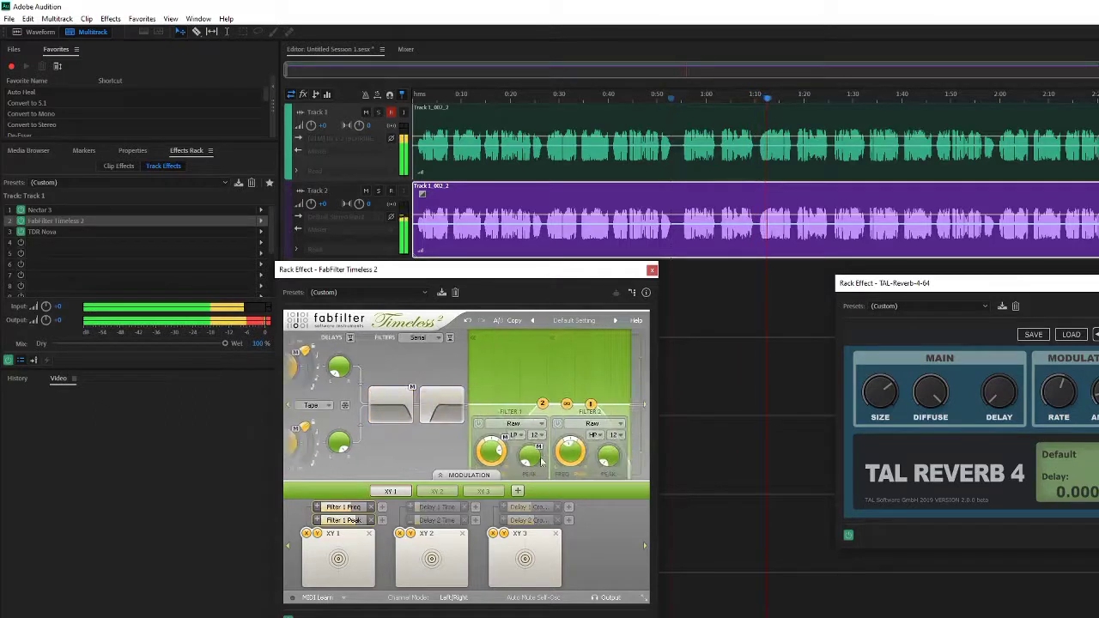
pyautogui.moveTo(543, 404); pyautogui.dragTo(581, 404)
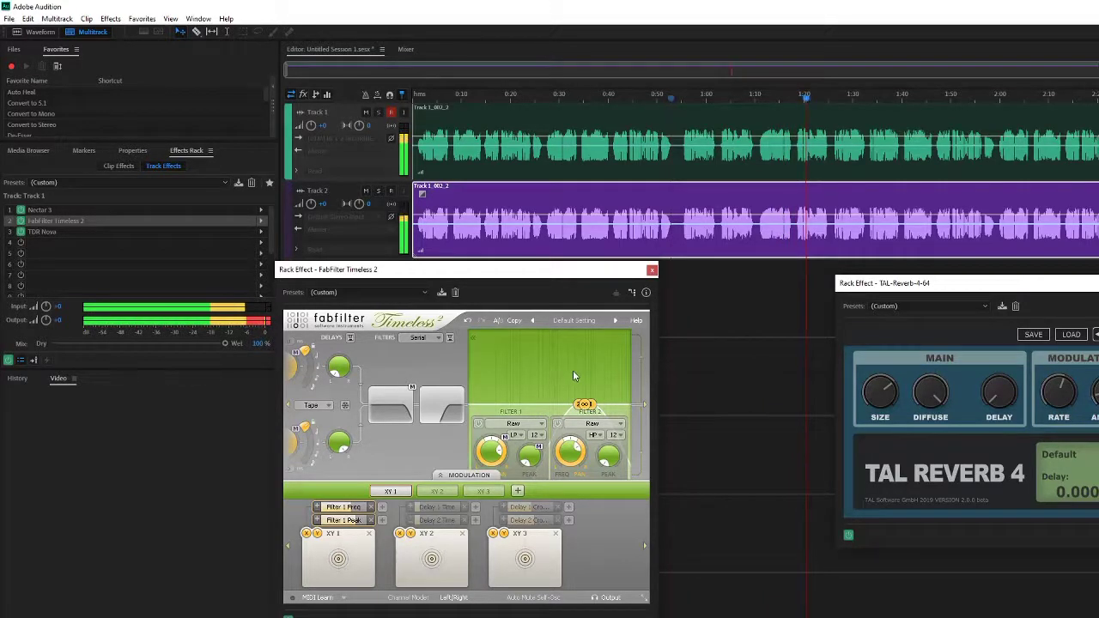
pyautogui.click(652, 271)
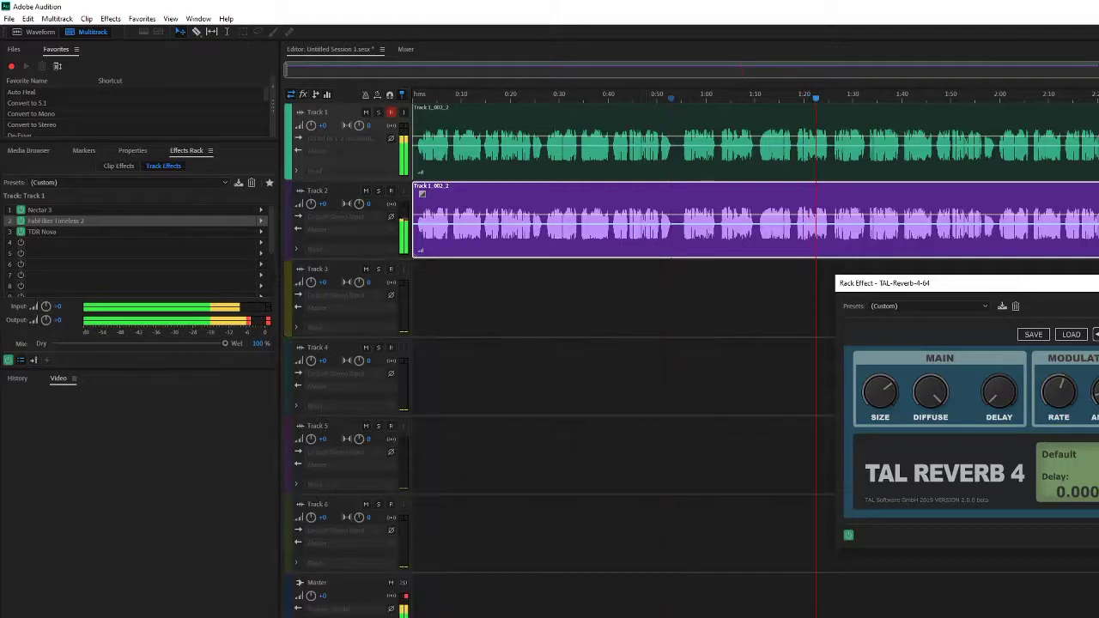
# Step: Open the TDR Nova and FabFilter Timeless 2 effect windows from Track 1 and arrange them side by side below the tracks
pyautogui.click(70, 232)
pyautogui.doubleClick(70, 232)
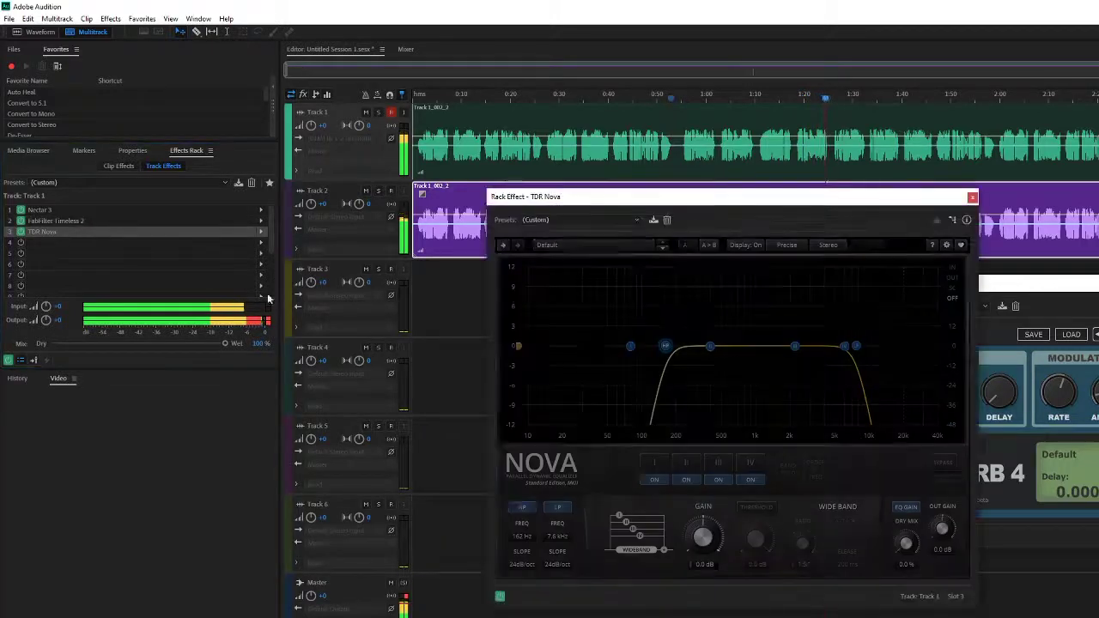
pyautogui.moveTo(765, 204); pyautogui.dragTo(312, 337)
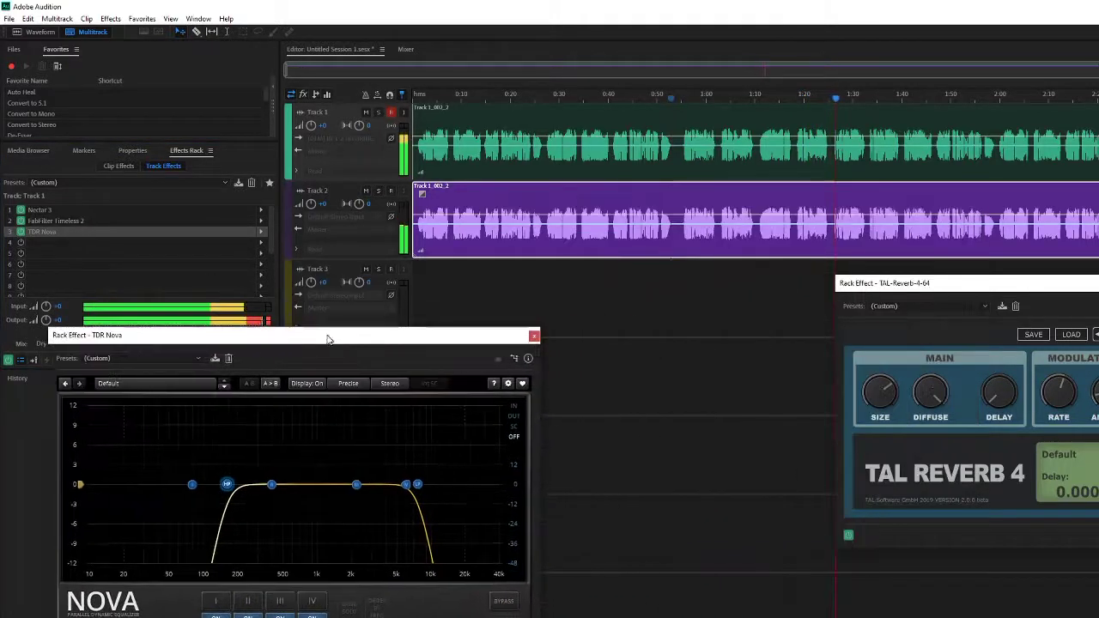
pyautogui.click(149, 221)
pyautogui.doubleClick(150, 222)
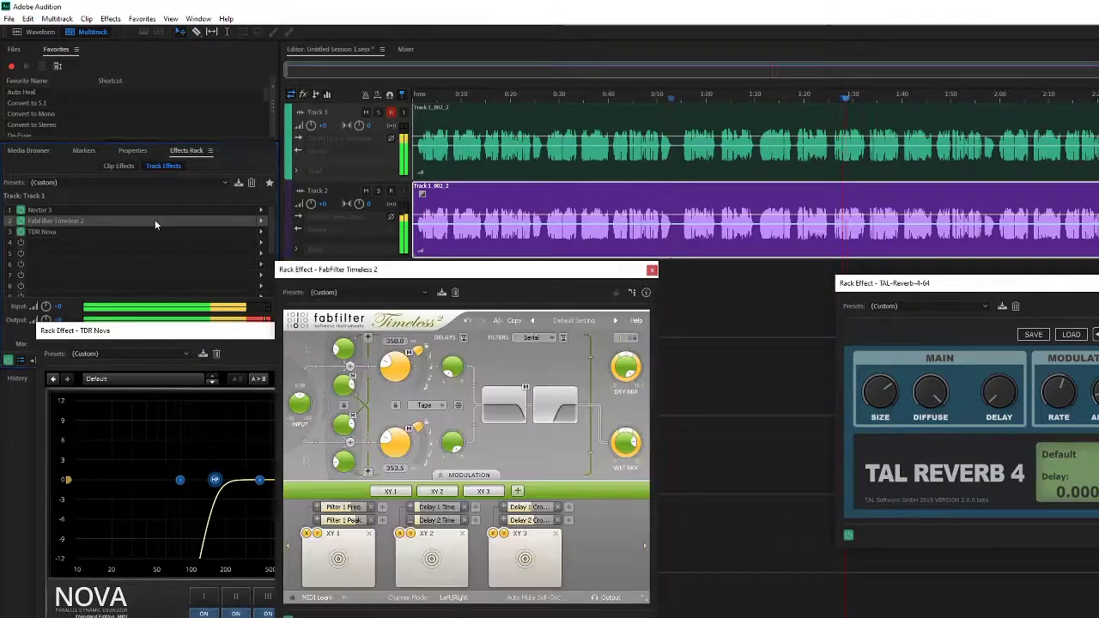
pyautogui.moveTo(493, 279); pyautogui.dragTo(622, 421)
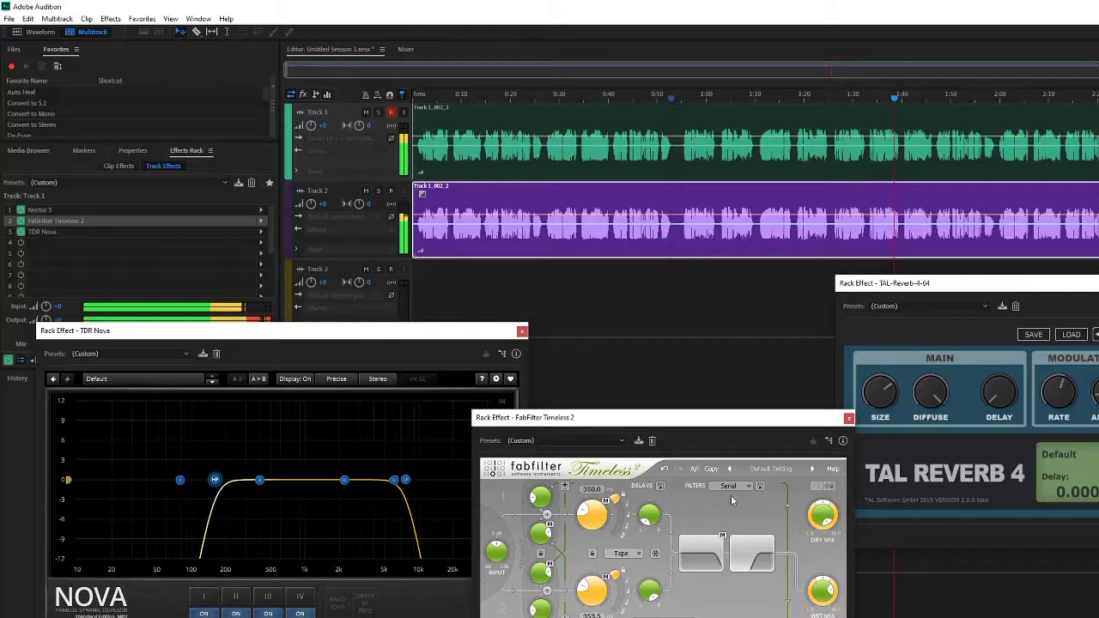
# Step: Lower the Track 2 reverb volume to about -3.6 dB in the mixer and return to the multitrack editor
pyautogui.click(405, 49)
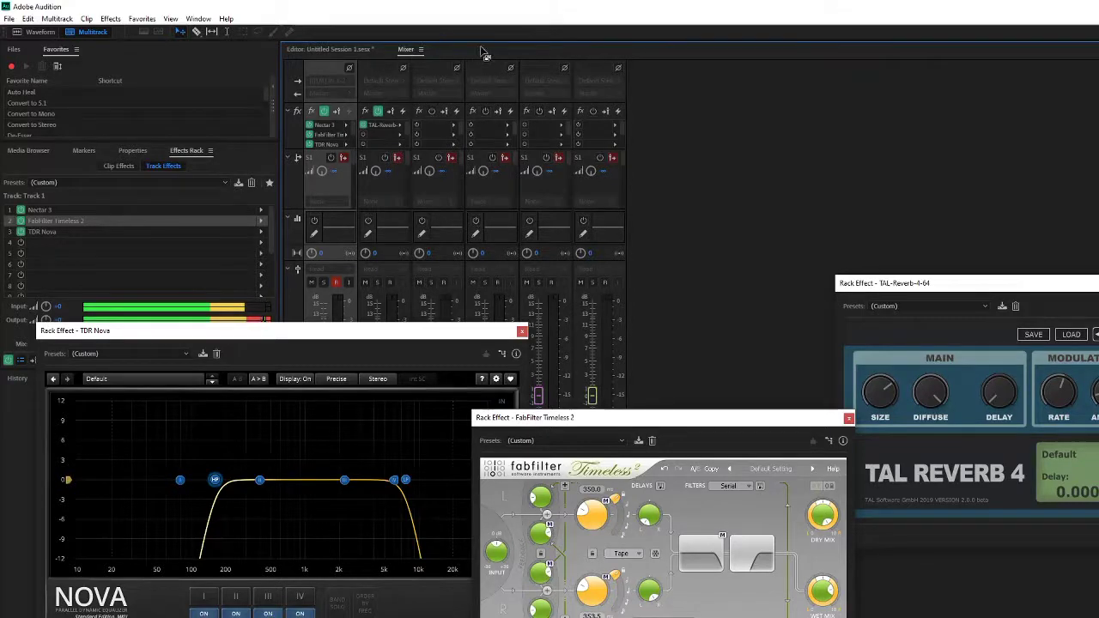
pyautogui.moveTo(361, 335); pyautogui.dragTo(143, 411)
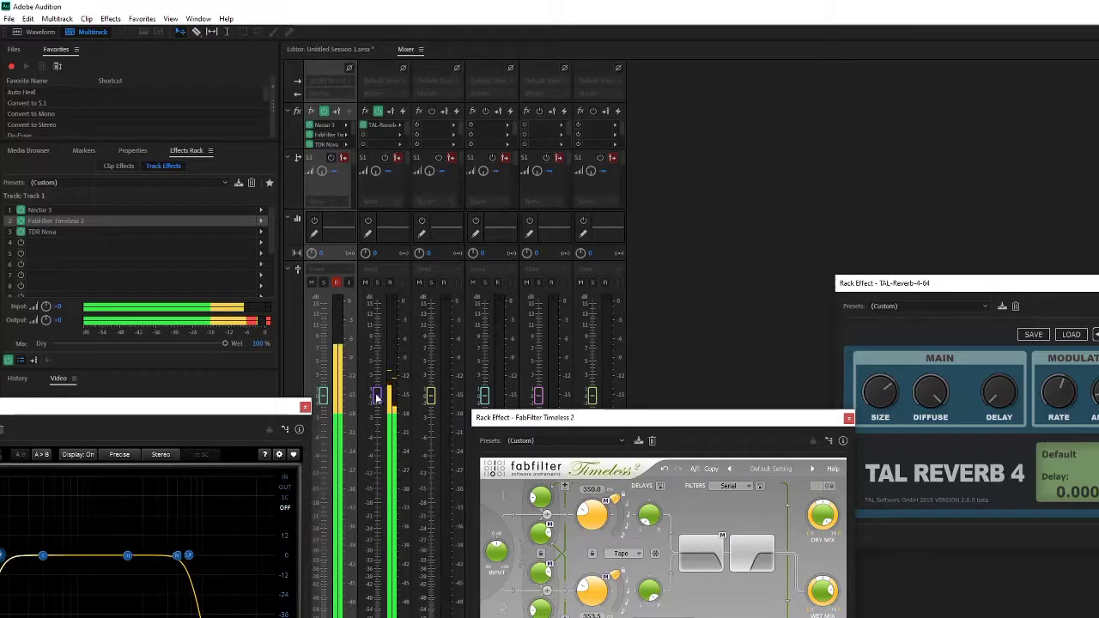
pyautogui.moveTo(376, 397); pyautogui.dragTo(376, 421)
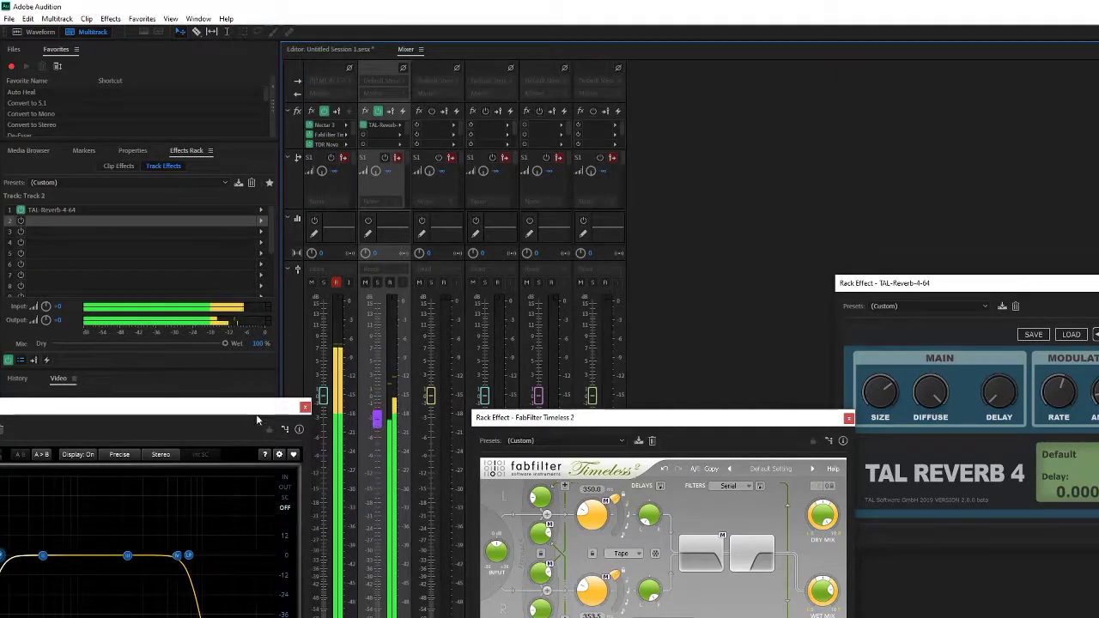
pyautogui.moveTo(254, 411); pyautogui.dragTo(422, 227)
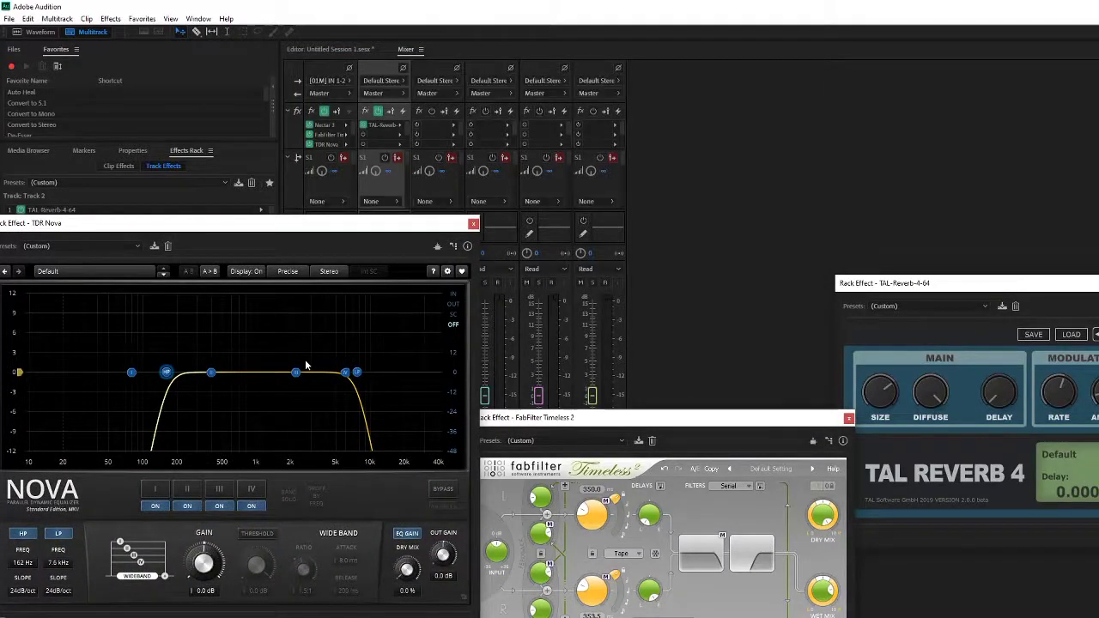
pyautogui.click(339, 49)
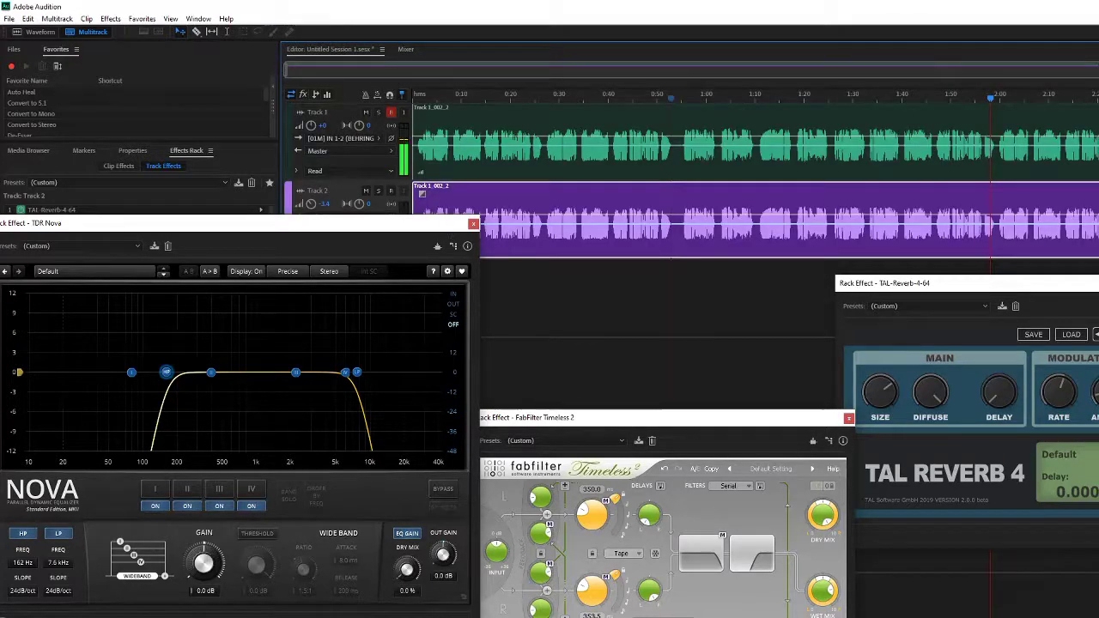
# Step: Rearrange the TDR Nova and Timeless 2 windows so they do not overlap and the Track 1 and Track 2 controls are uncovered
pyautogui.moveTo(667, 424); pyautogui.dragTo(672, 400)
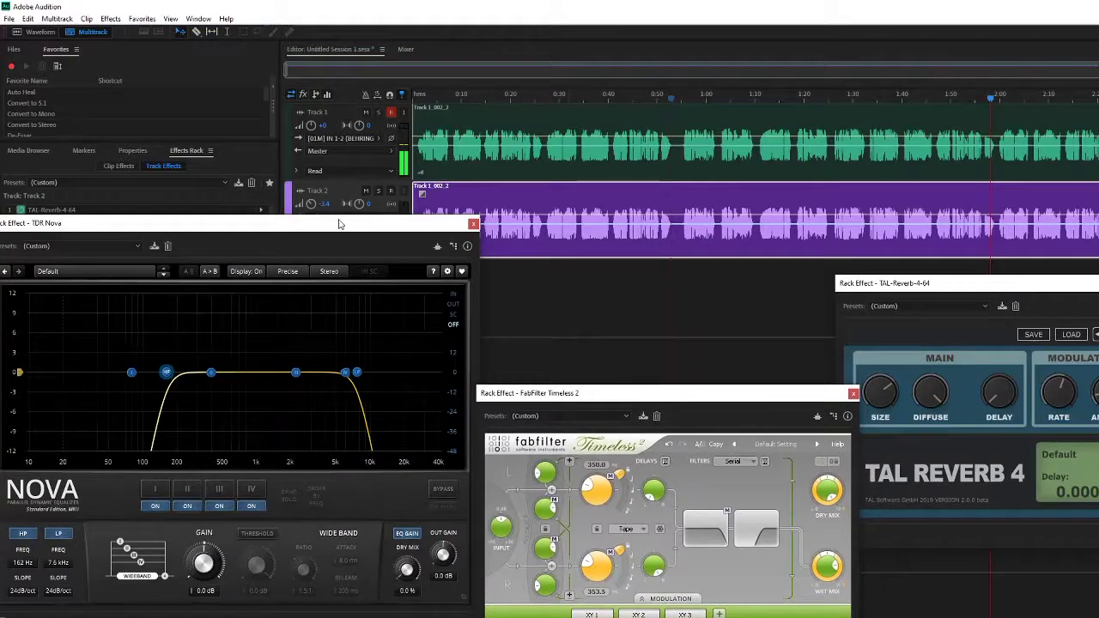
pyautogui.moveTo(335, 225); pyautogui.dragTo(367, 315)
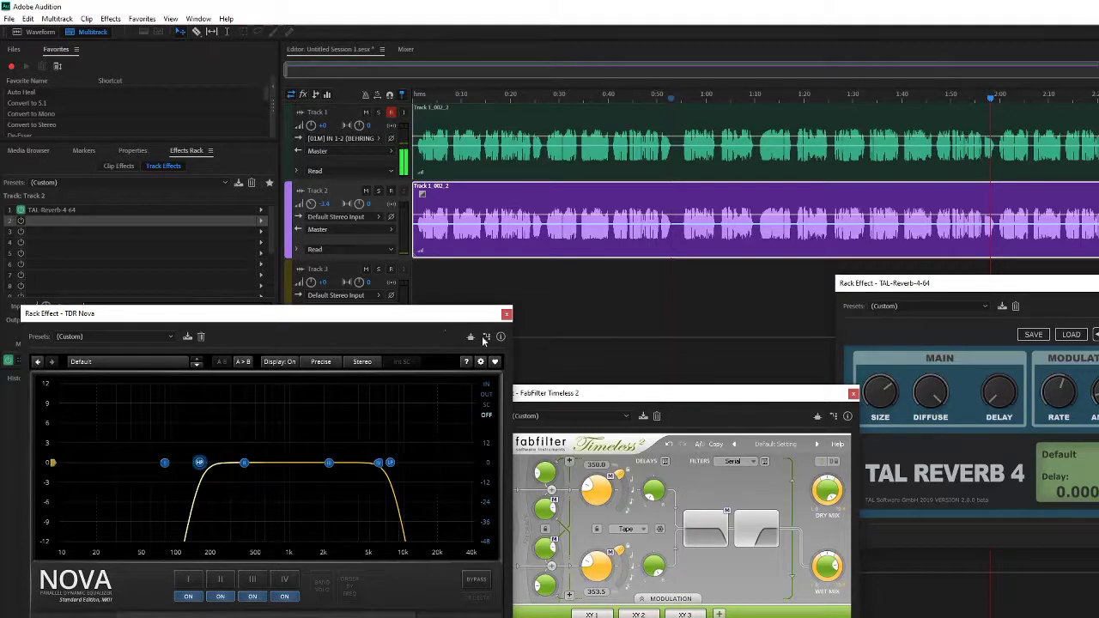
pyautogui.moveTo(602, 404); pyautogui.dragTo(668, 427)
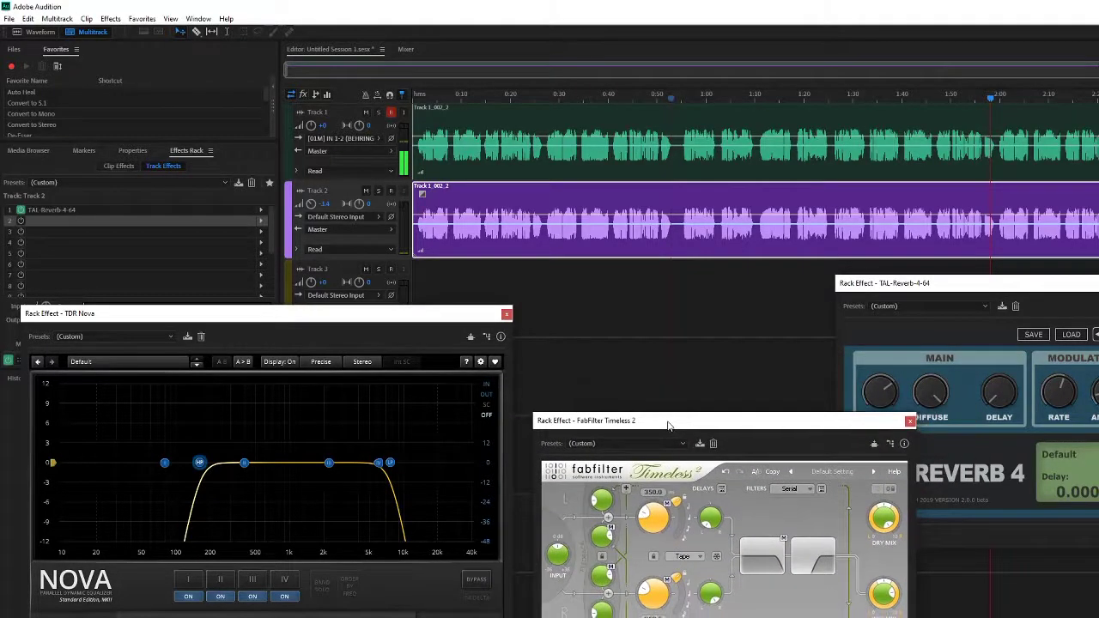